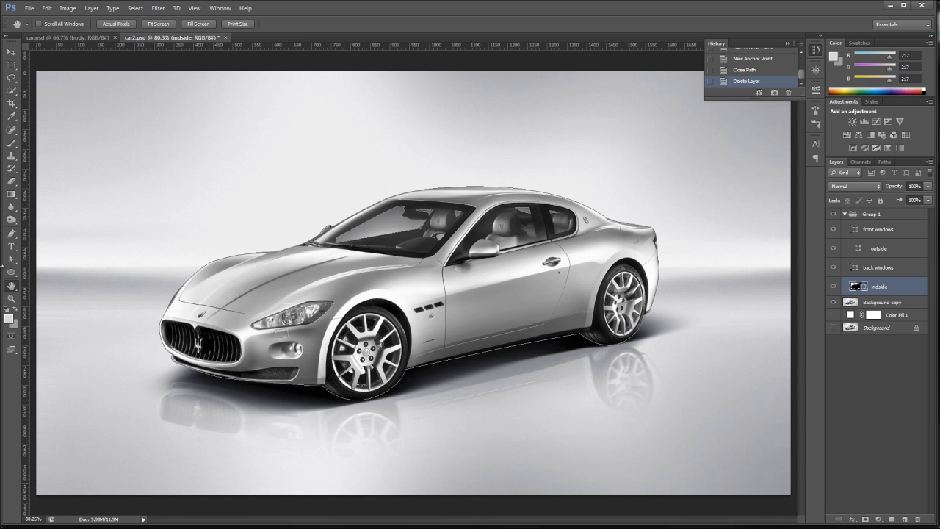
- Draw an ellipse shape about 171 × 198 px over the rim of the front wheel with the Ellipse Tool
click(11, 298)
drag(280, 269, 521, 447)
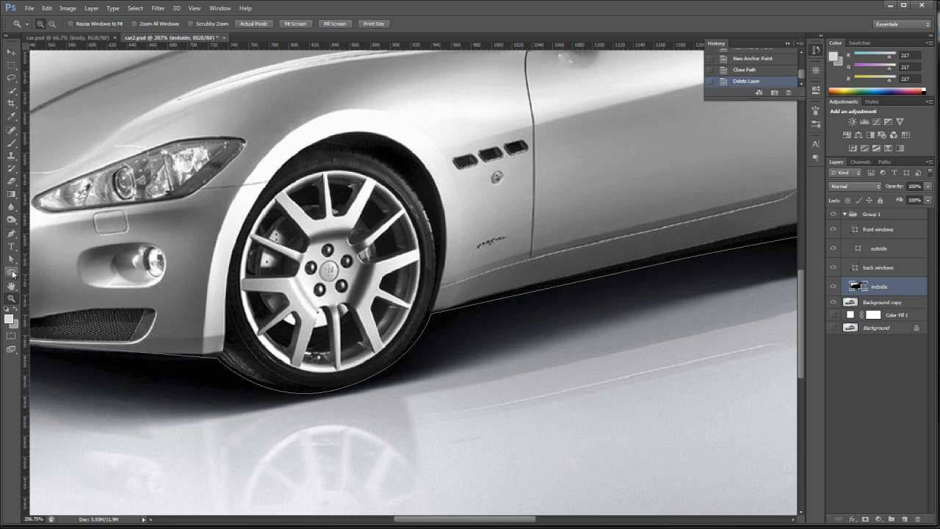
click(12, 273)
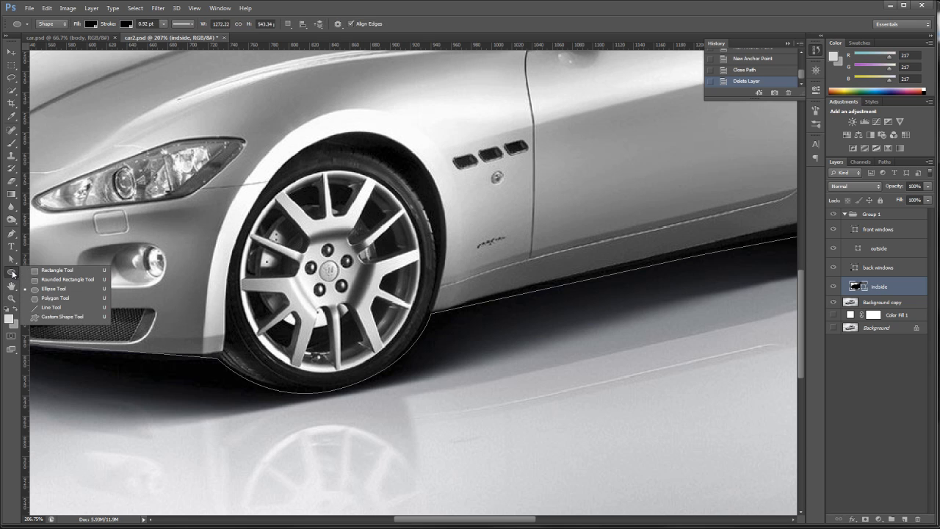
click(58, 289)
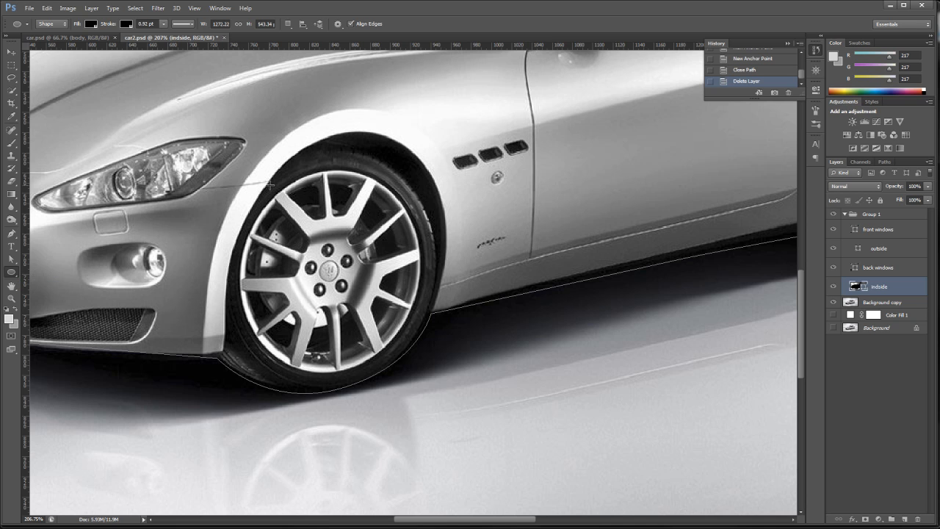
drag(270, 185, 417, 368)
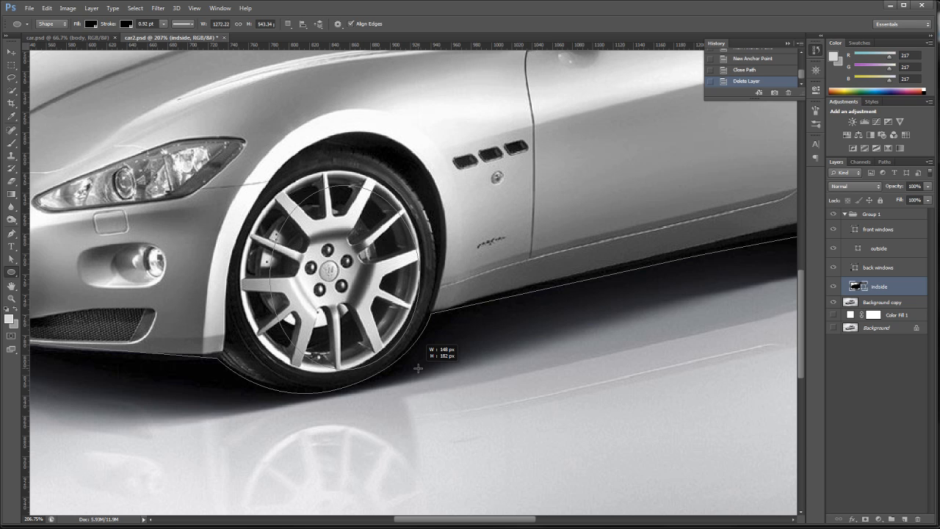
key(space)
mouse_move(417, 368)
mouse_down()
mouse_move(389, 354)
mouse_move(418, 368)
mouse_up()
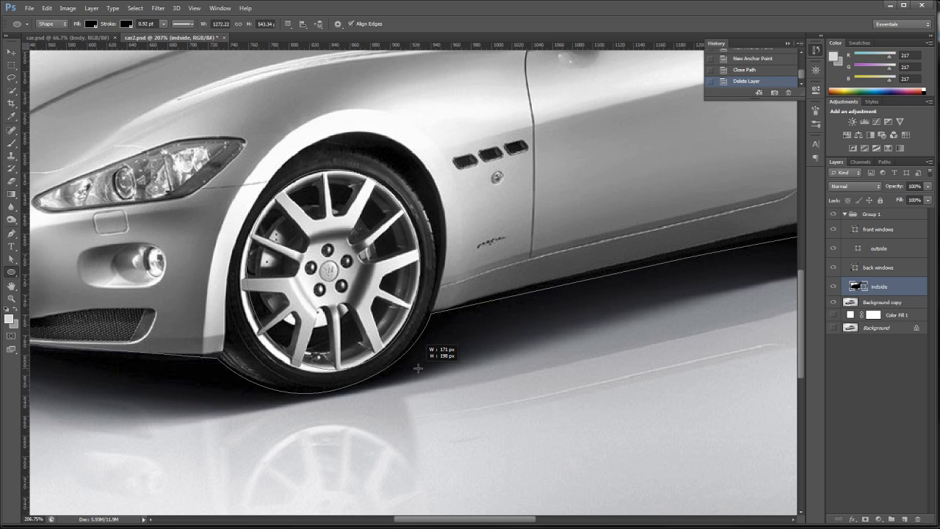
drag(418, 368, 415, 367)
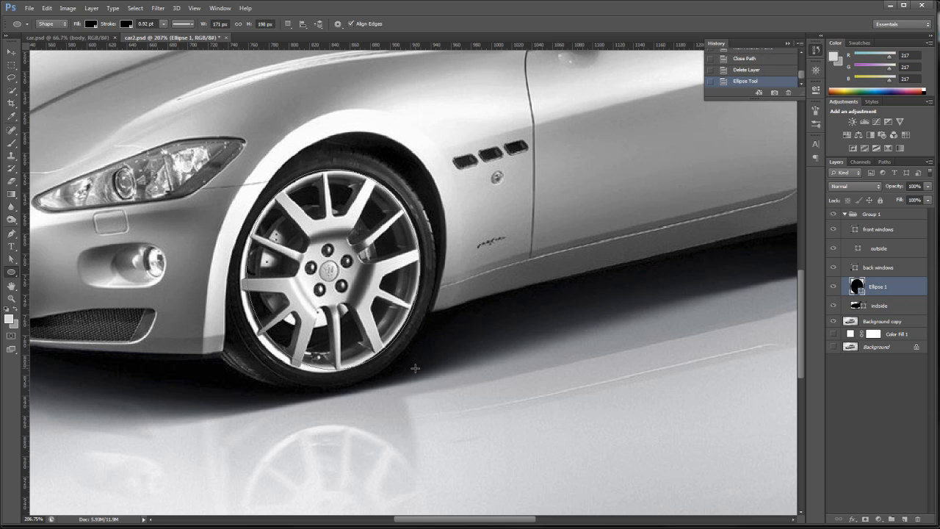
- Rename the new ellipse layer as front wheel
double_click(878, 287)
text(front wheel)
key(Return)
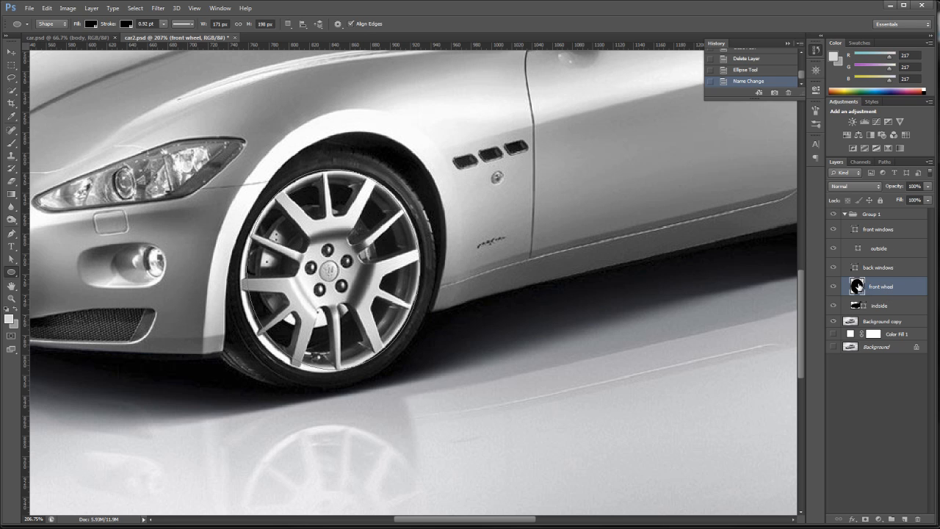
- Fill the front wheel shape with light grey dadada sampled from the rim, and check it with the Background copy layer hidden, then shown
double_click(858, 287)
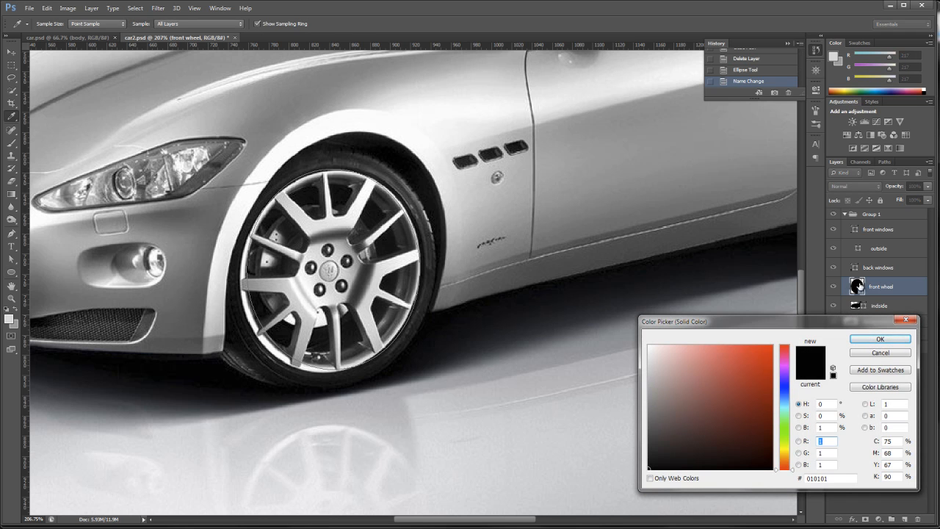
click(374, 286)
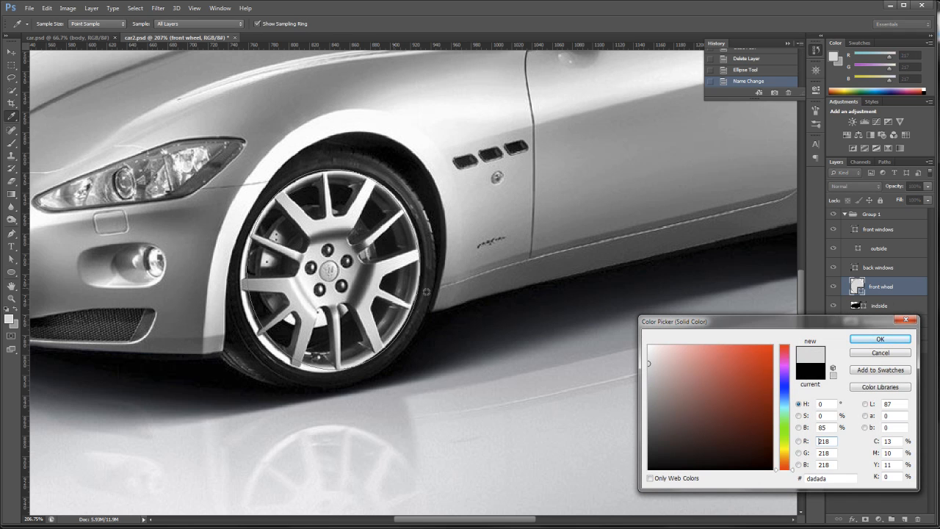
click(877, 339)
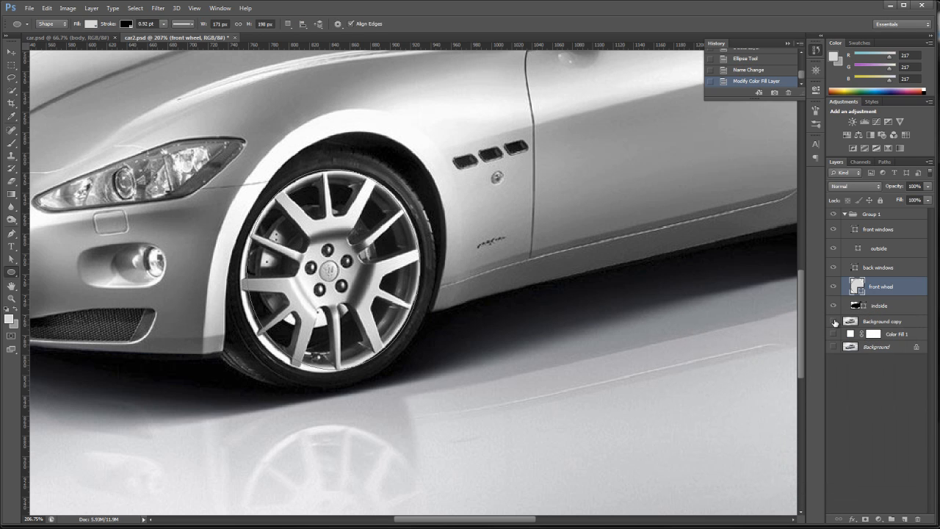
click(834, 322)
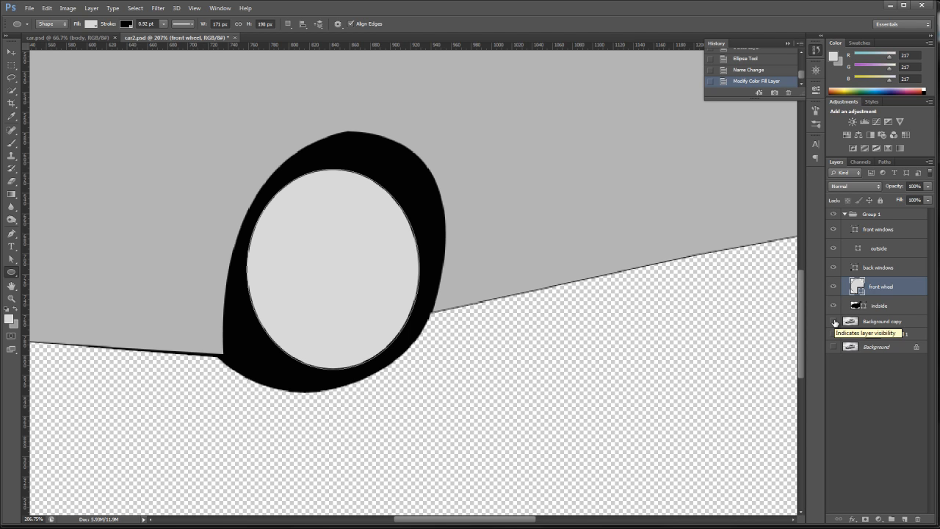
click(834, 322)
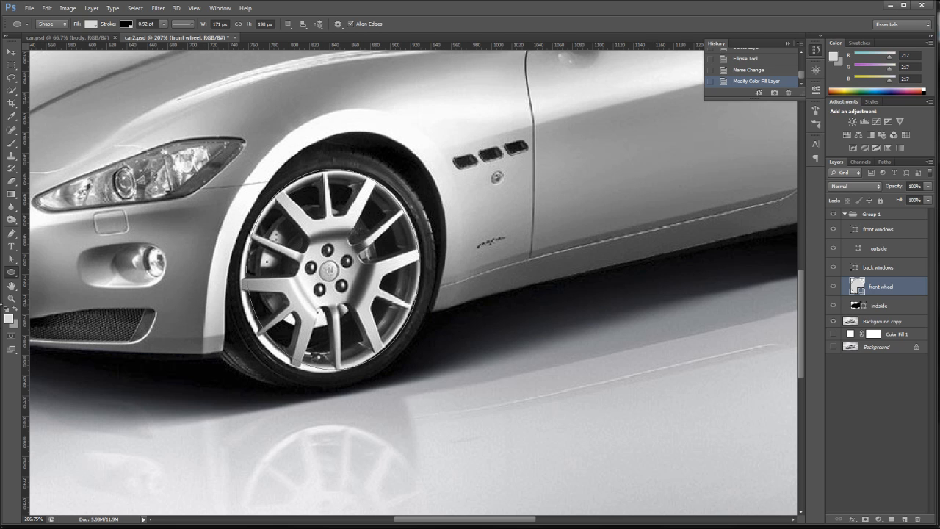
- Move the front wheel ellipse's left and bottom anchor points outward to the rim edge, and lengthen the bottom point's left handle
click(12, 258)
click(325, 371)
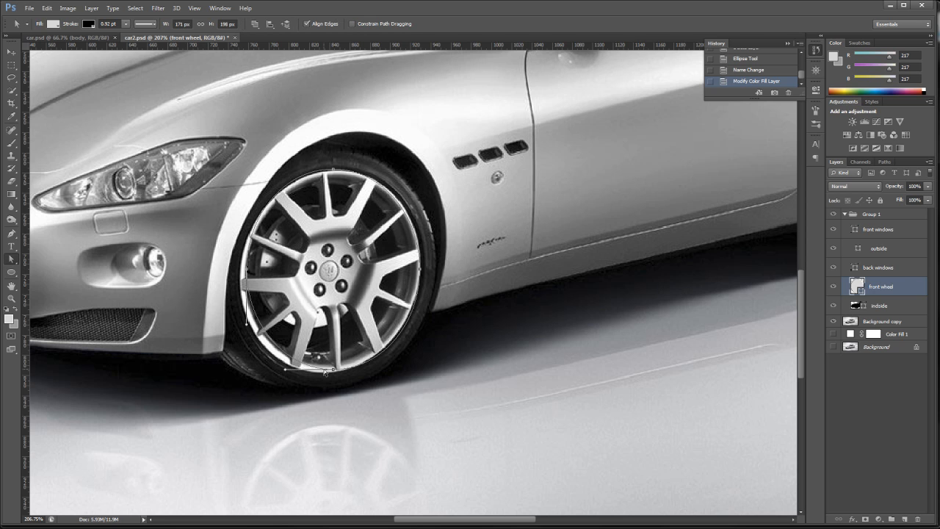
click(247, 271)
drag(247, 271, 240, 278)
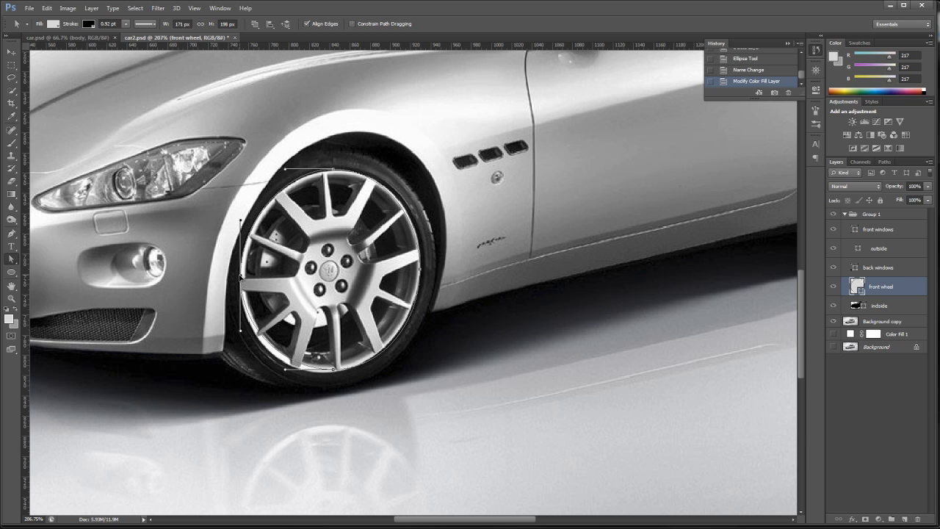
drag(239, 278, 238, 279)
click(332, 370)
drag(334, 372, 327, 375)
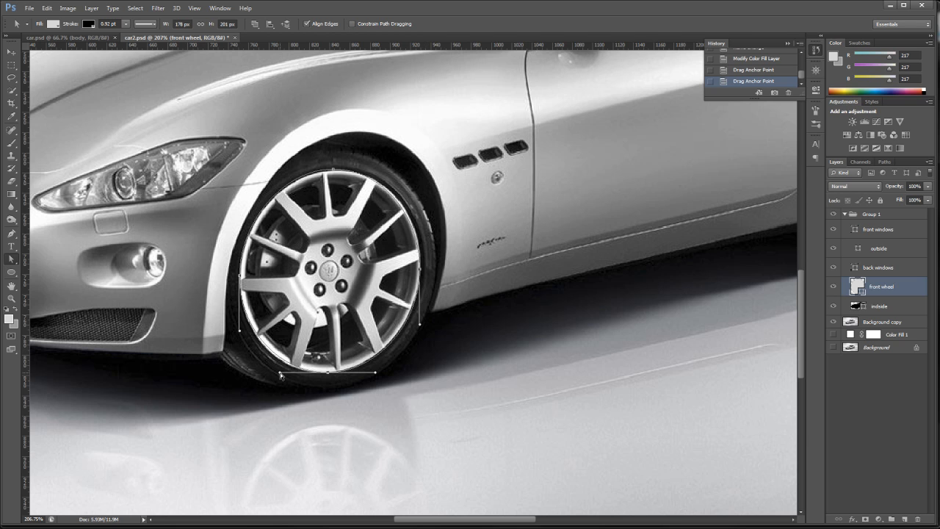
drag(280, 375, 272, 375)
- Extend the right anchor's upper handle and nudge the top anchor down on the front wheel path, checking the shape without the photo
click(420, 273)
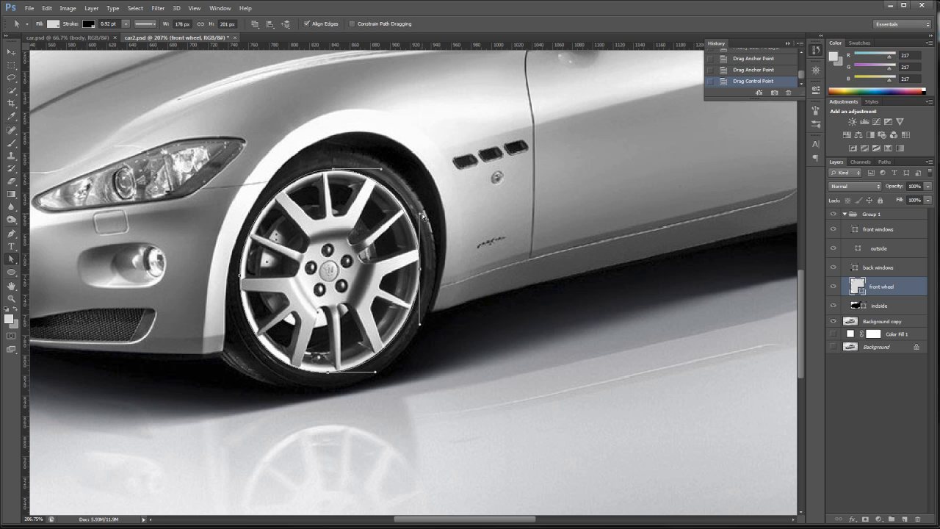
drag(423, 214, 422, 205)
click(334, 170)
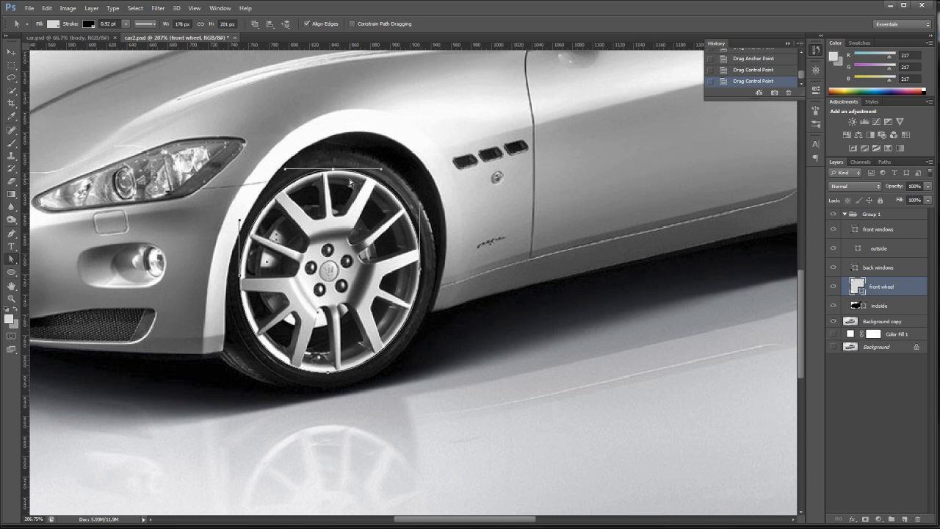
key(Down)
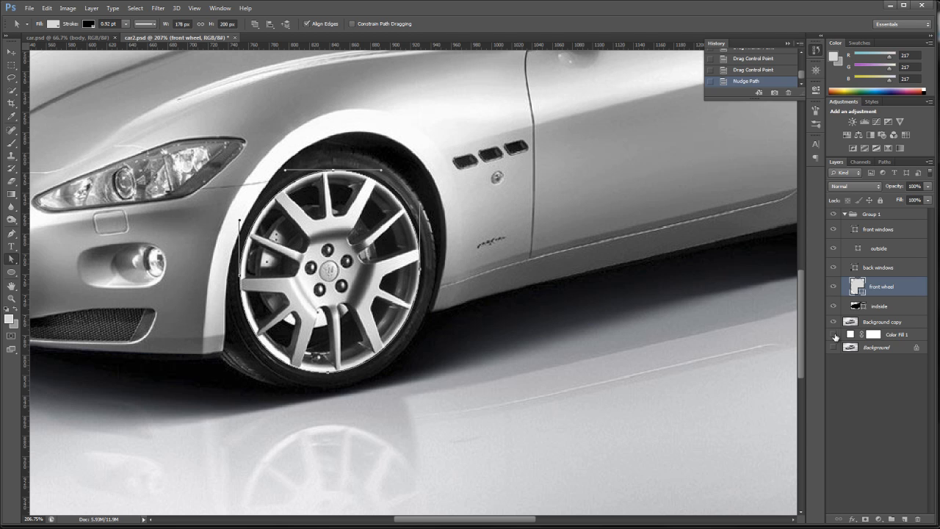
click(833, 322)
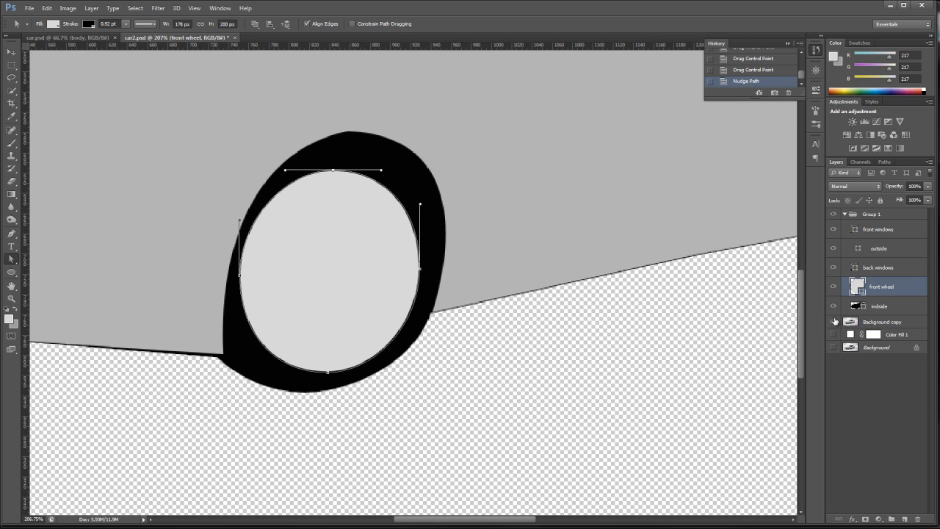
click(834, 321)
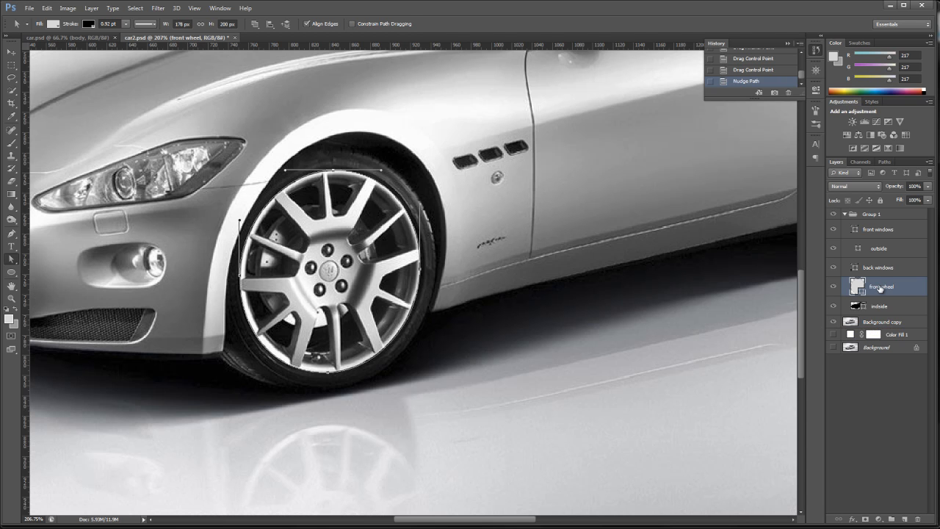
- Duplicate the front wheel layer and rename the lower original as front tire
drag(880, 288, 903, 518)
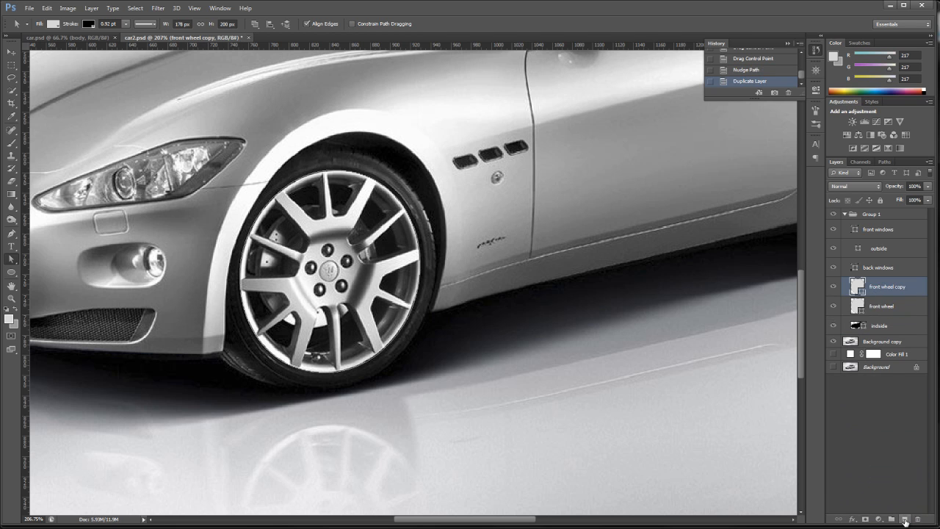
click(856, 307)
double_click(885, 307)
click(883, 306)
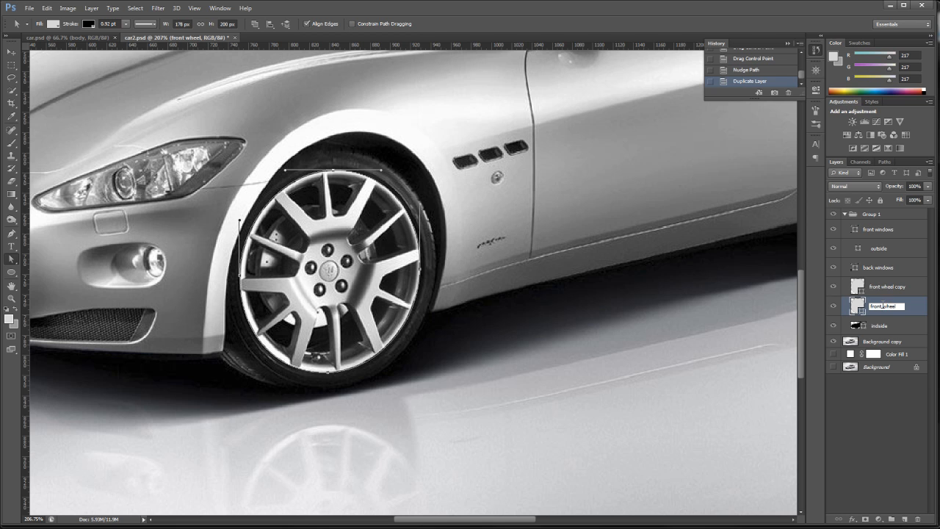
drag(883, 306, 914, 309)
key(BackSpace)
key(Return)
- Rename the duplicated layer as front wheel, removing the copy suffix
double_click(889, 287)
click(897, 286)
drag(882, 287, 926, 289)
click(909, 286)
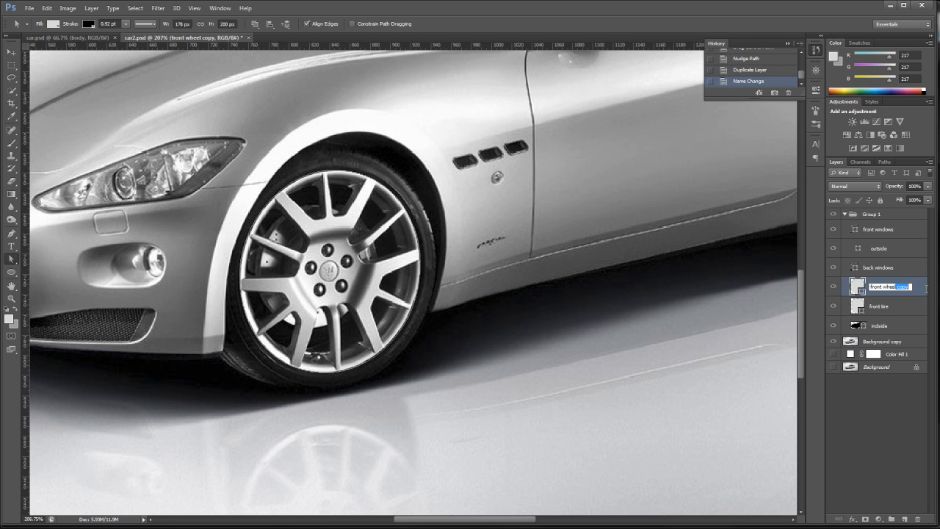
key(Delete)
key(Return)
- Fill the front tire shape with dark grey 222222 sampled from the tire, and check it with the Background copy layer hidden, then shown
click(914, 306)
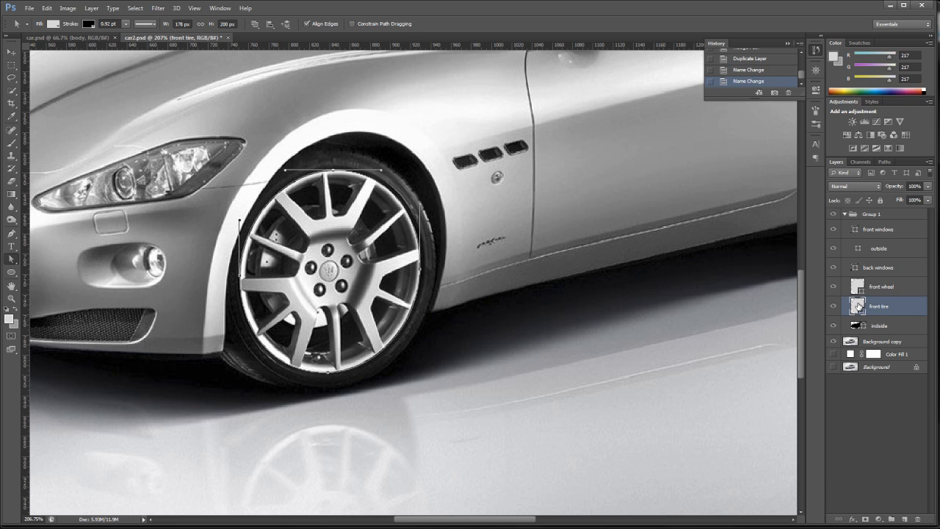
double_click(858, 305)
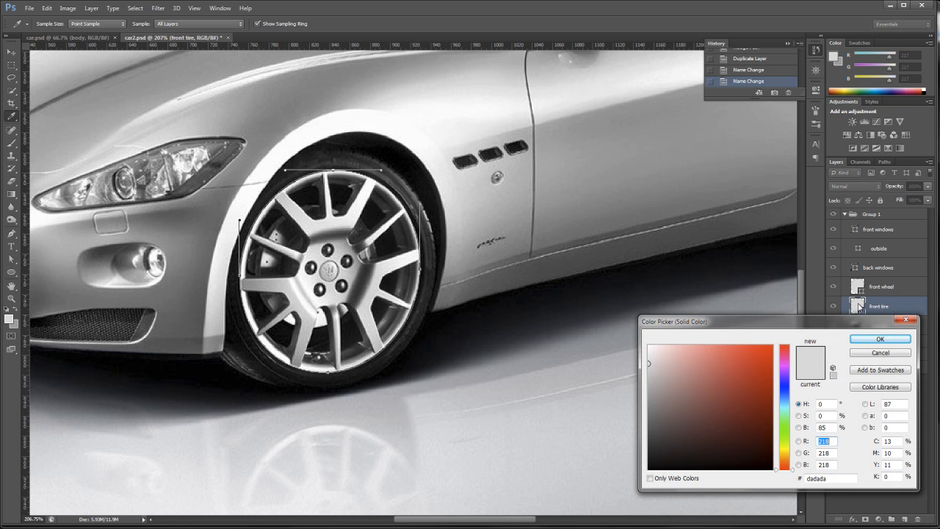
click(428, 254)
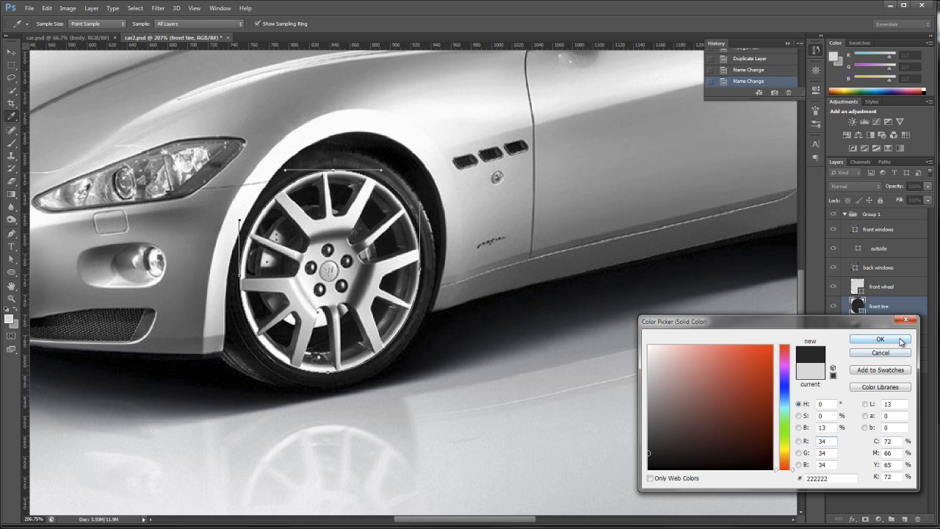
click(902, 340)
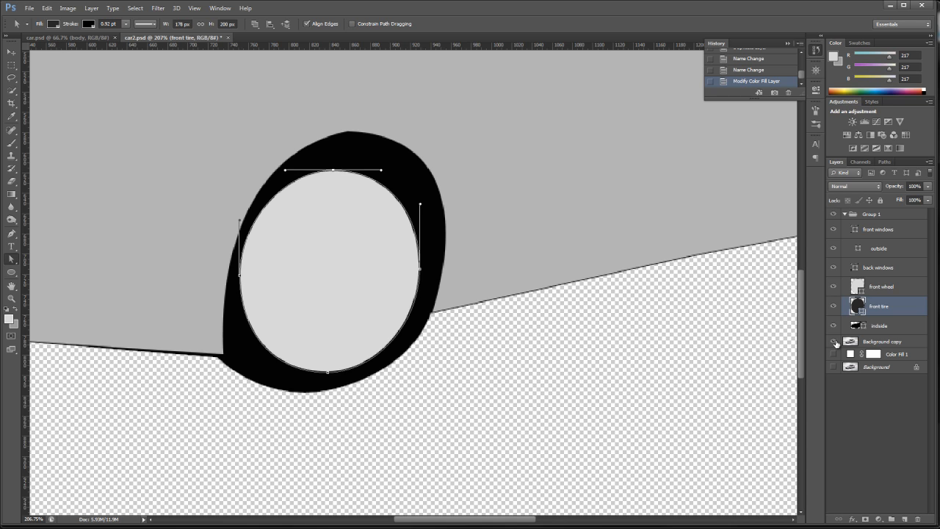
click(833, 342)
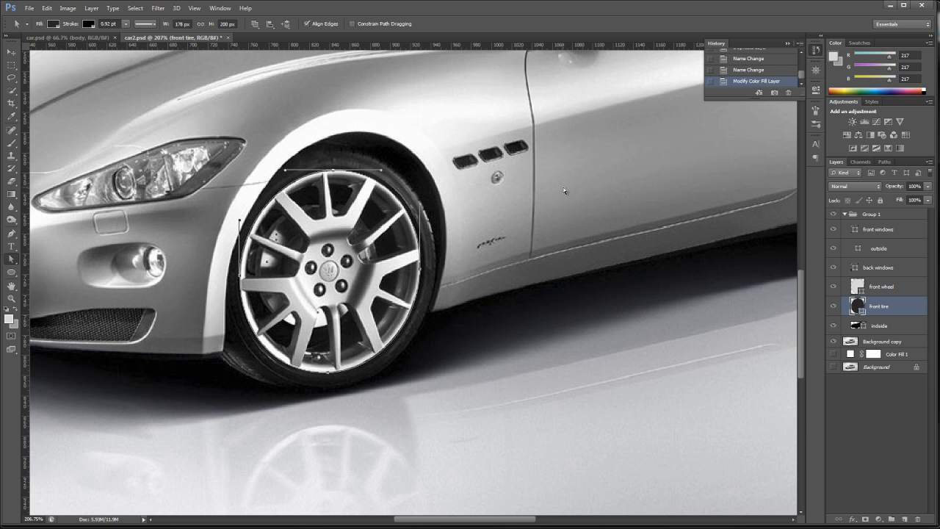
- Select the whole front tire path and scale it with Free Transform to 214 × 241 px to match the tire's outer edge
key(ctrl+t)
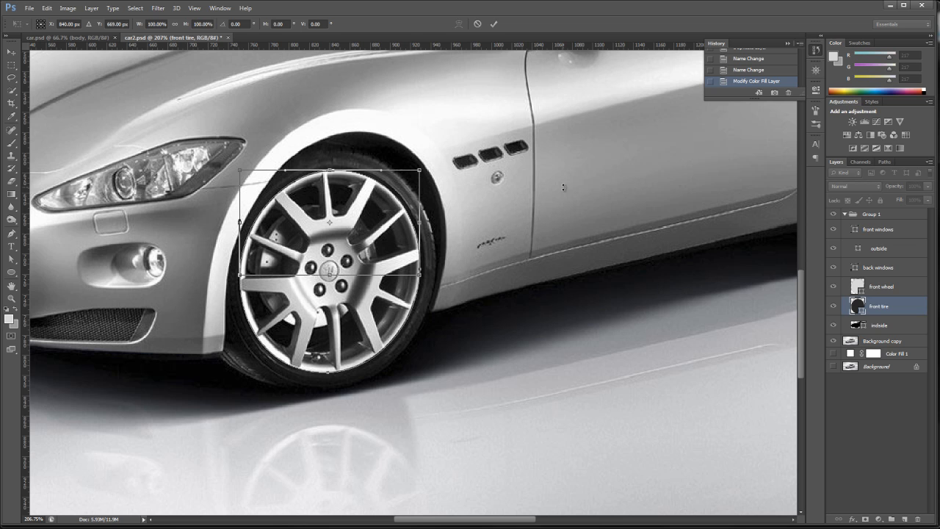
key(Return)
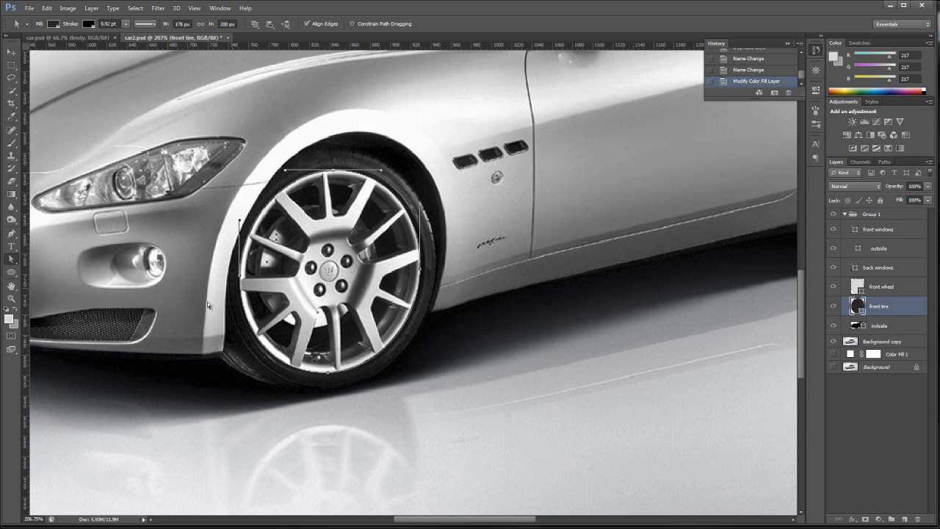
drag(13, 259, 54, 266)
key(ctrl+t)
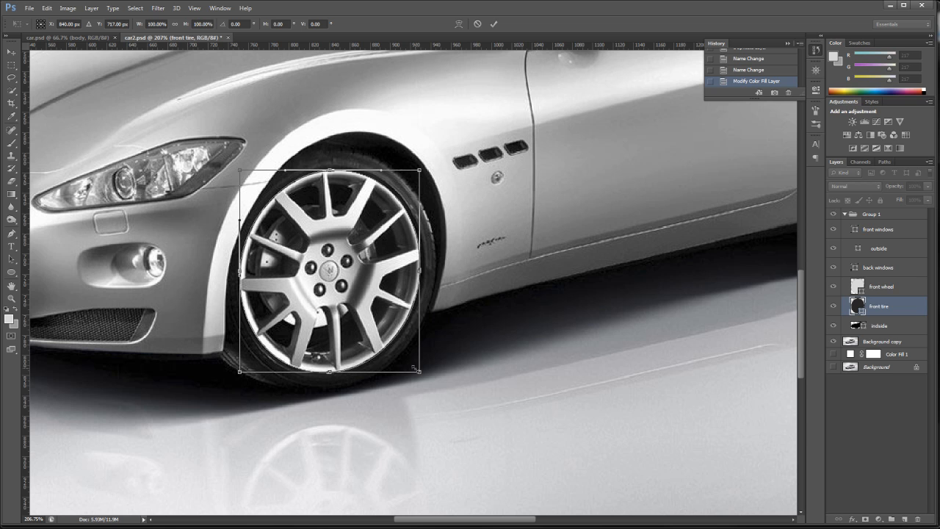
drag(420, 371, 434, 384)
drag(241, 171, 224, 147)
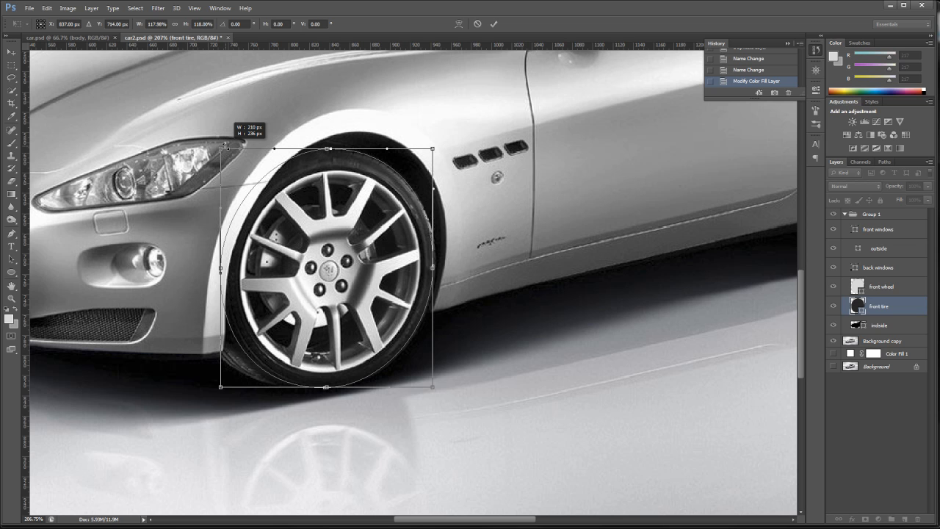
drag(225, 146, 226, 145)
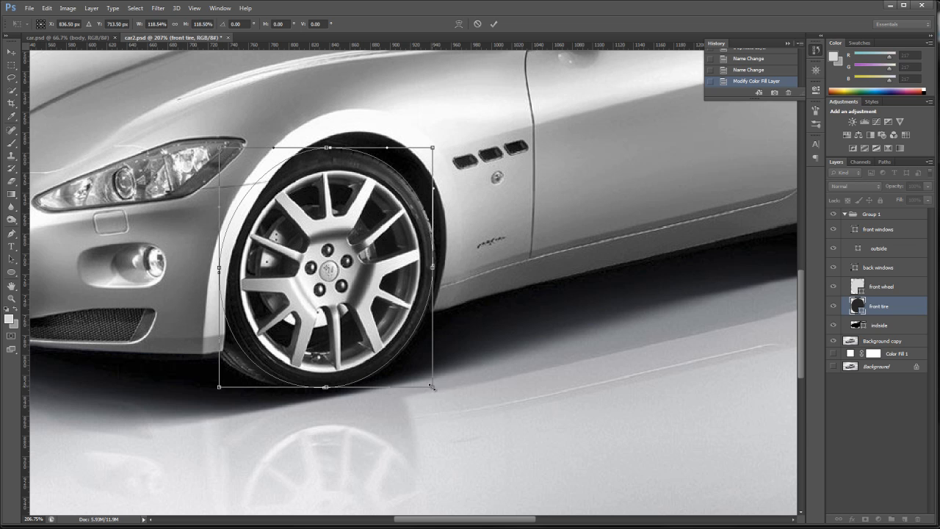
drag(433, 388, 435, 393)
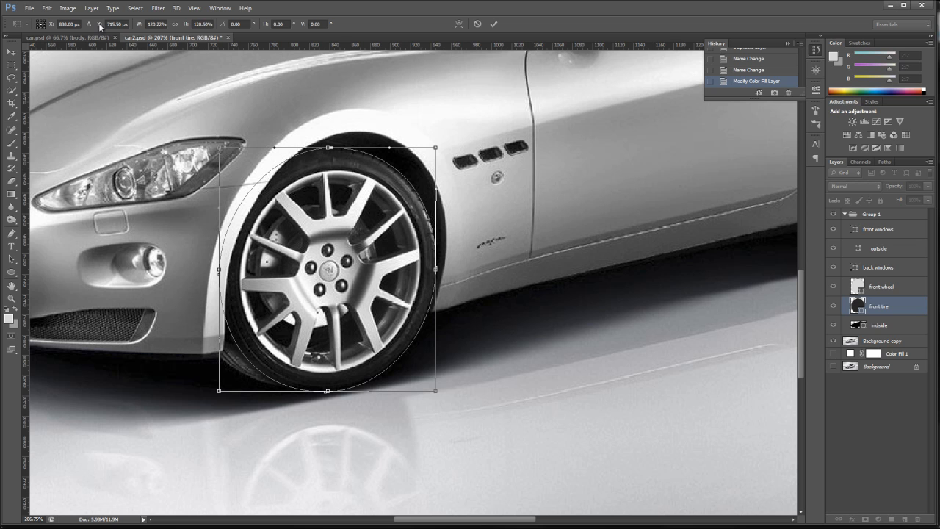
click(495, 25)
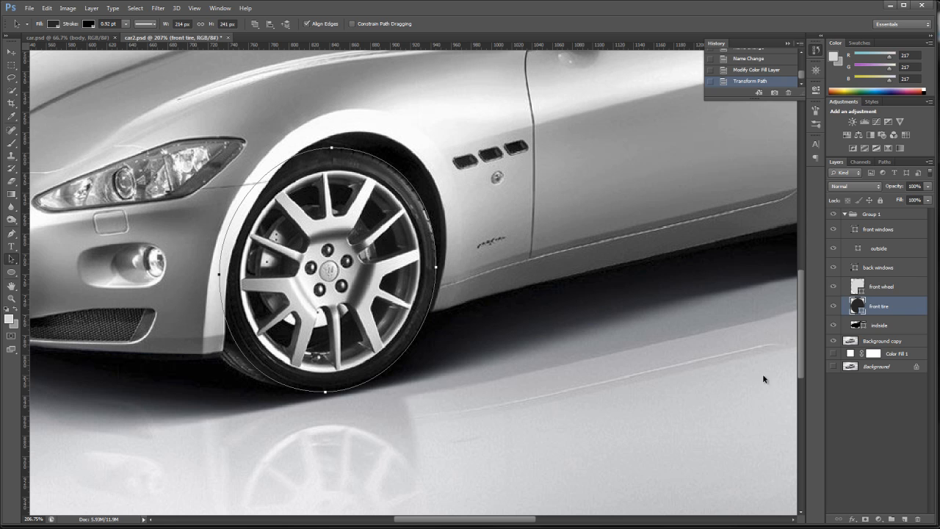
- Examine the whole car with the Background copy layer hidden, and show that layer again with the indside layer selected
click(833, 342)
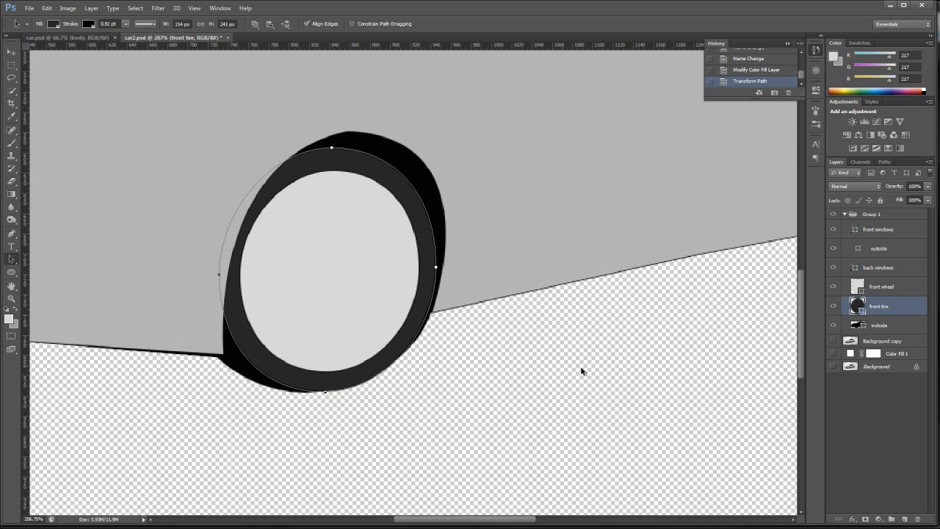
double_click(11, 287)
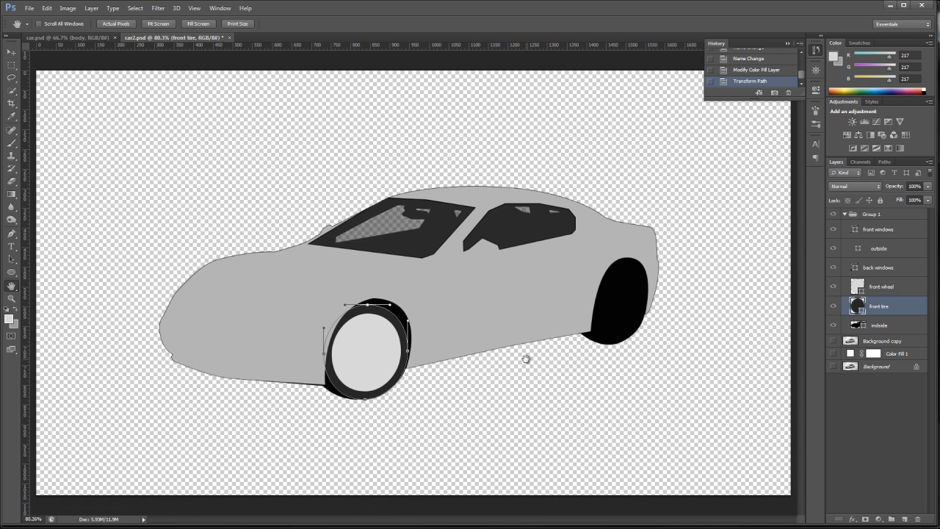
click(895, 329)
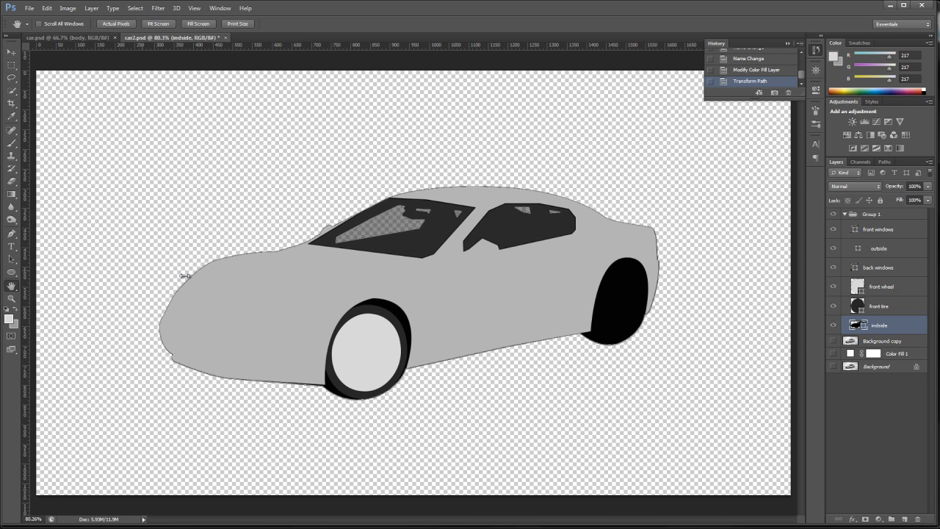
click(834, 340)
- Draw an ellipse shape of about 87 × 160 px over the rear wheel's rim
click(11, 298)
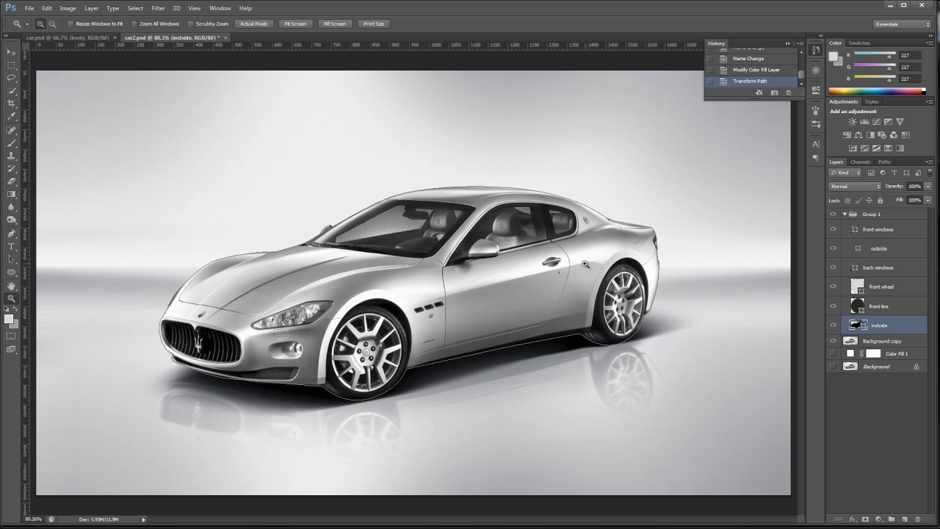
drag(575, 233, 685, 377)
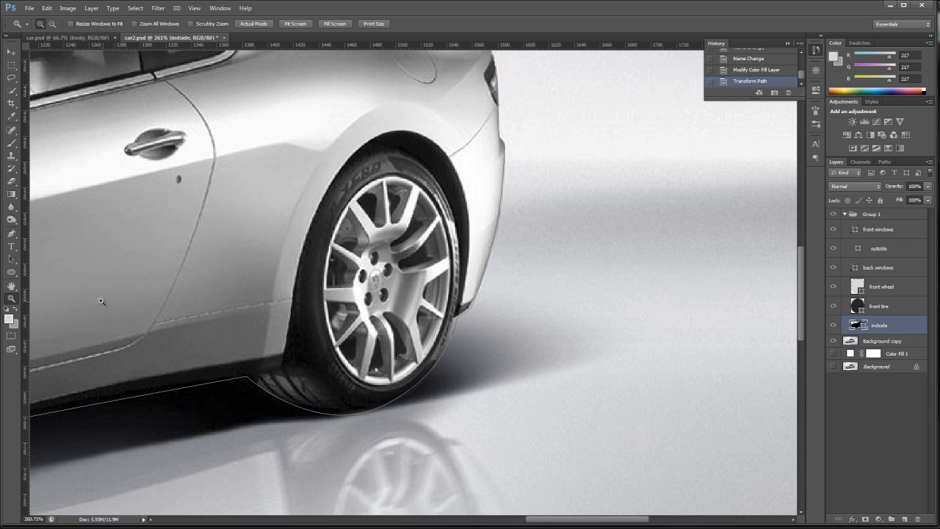
key(p)
click(11, 271)
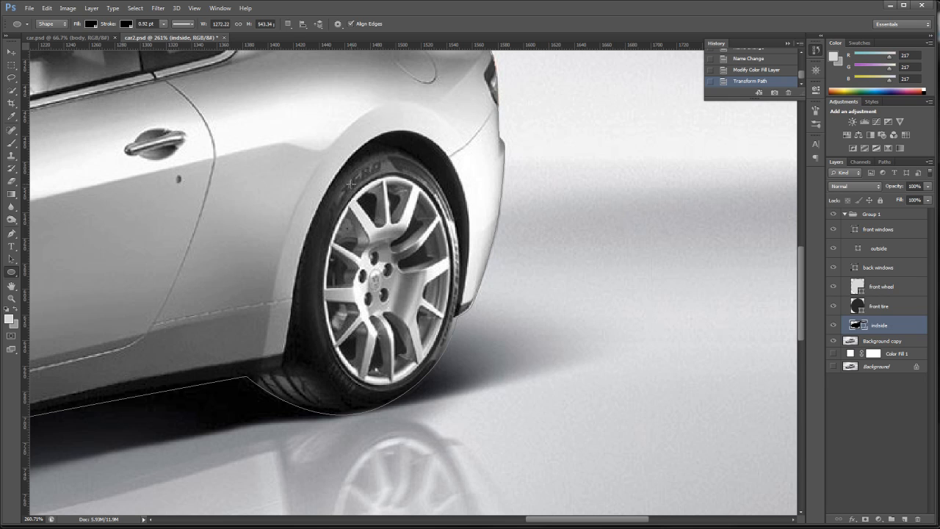
drag(351, 185, 448, 379)
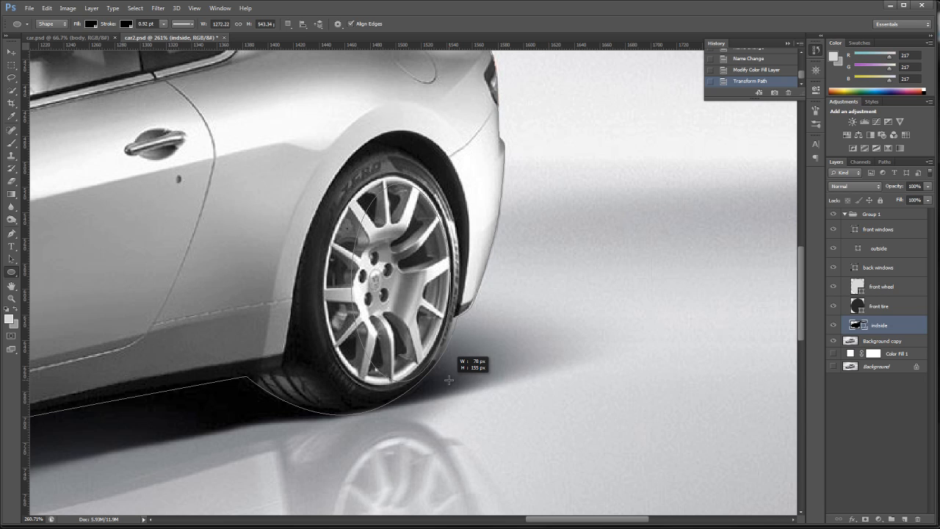
mouse_move(448, 379)
mouse_down()
mouse_move(433, 372)
mouse_move(448, 378)
mouse_up()
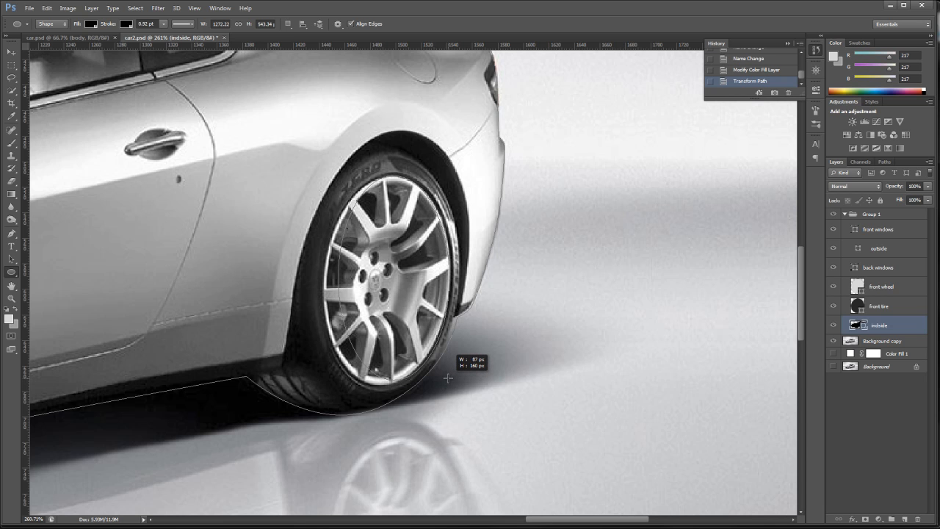
drag(448, 377, 448, 378)
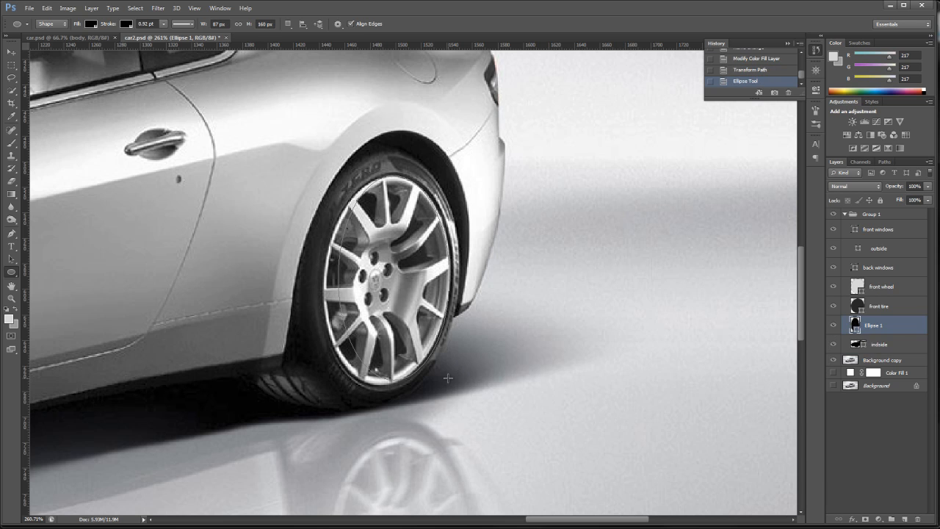
- Fill the rear ellipse with light grey e9e9e9 sampled from the rim and rename its layer as rear wheel
double_click(856, 322)
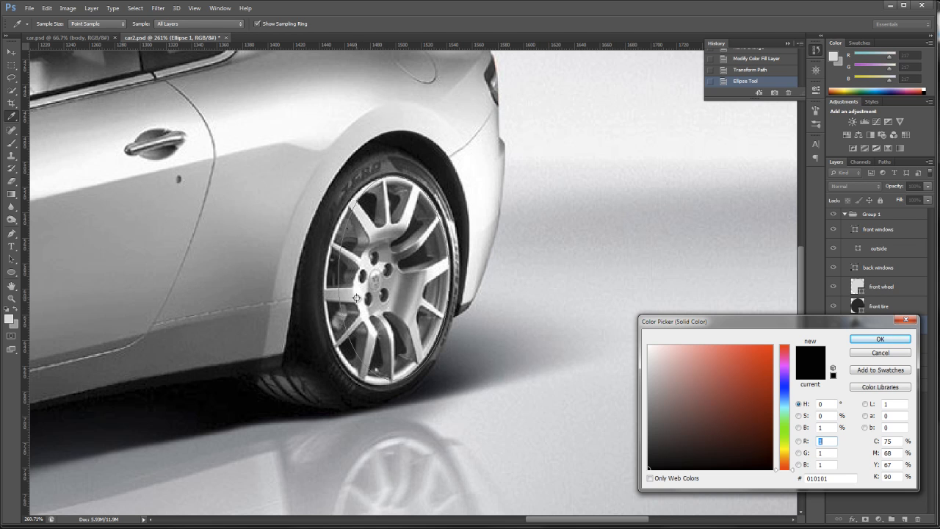
click(369, 230)
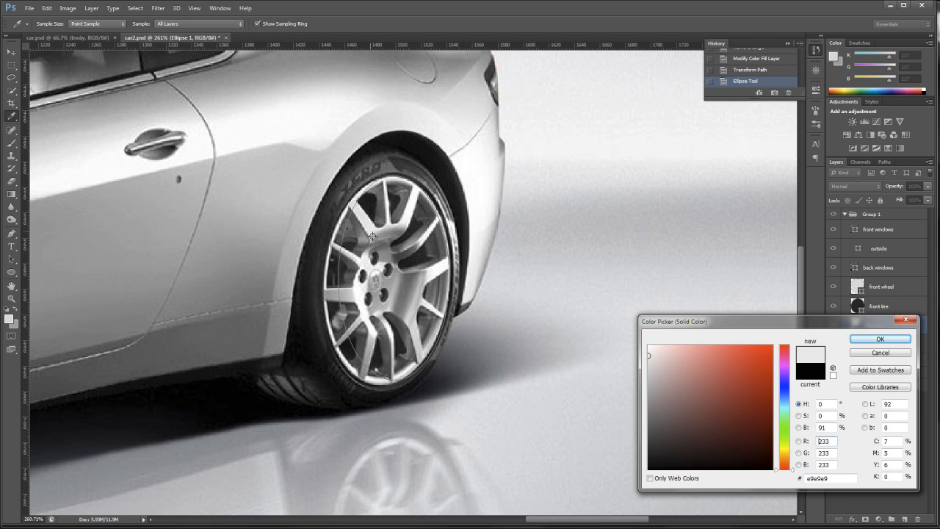
click(878, 338)
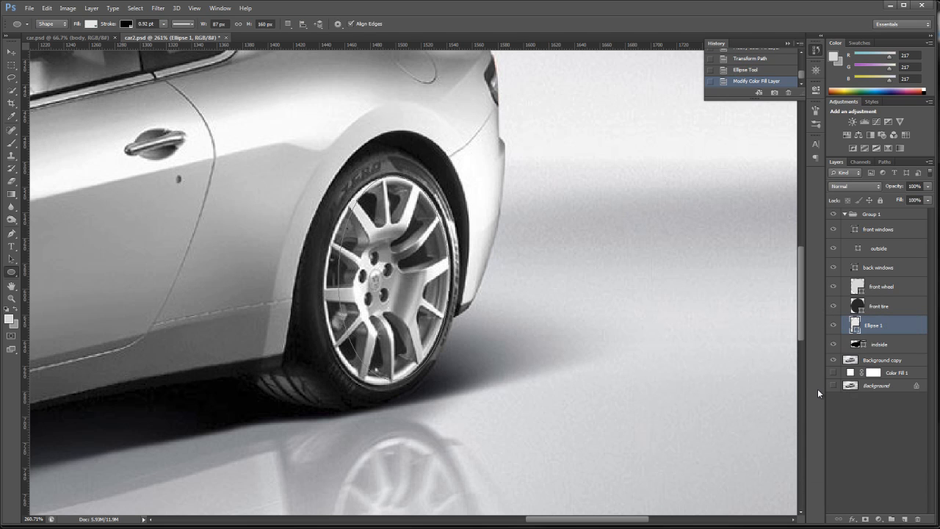
double_click(873, 325)
text(rear wheel)
key(Return)
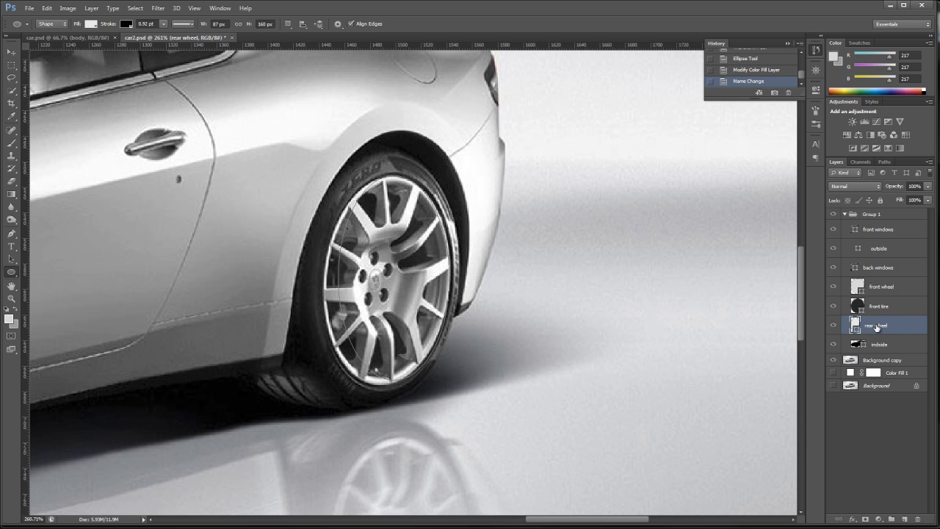
- Move the rear wheel ellipse's left, right and bottom anchor points to the rim's edge, making the shape about 100 × 163 px
click(15, 261)
drag(14, 261, 66, 272)
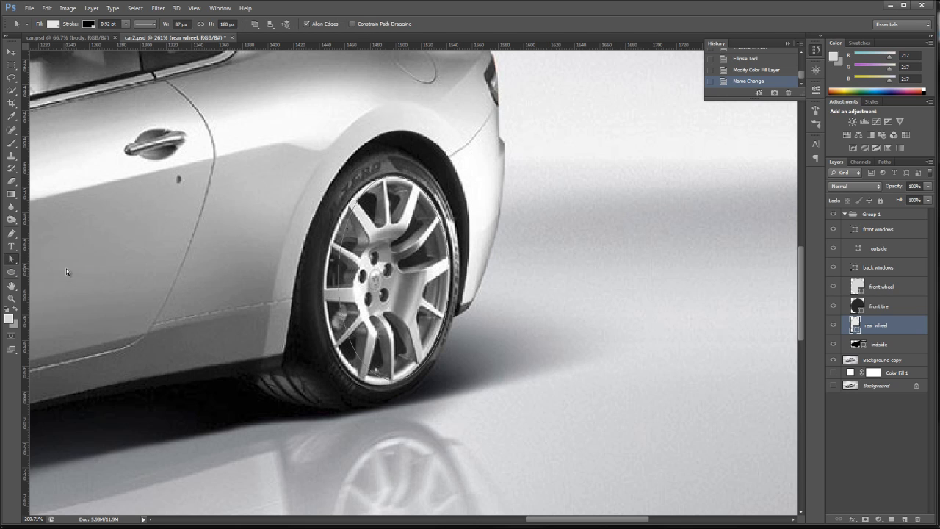
click(340, 276)
drag(339, 281, 323, 282)
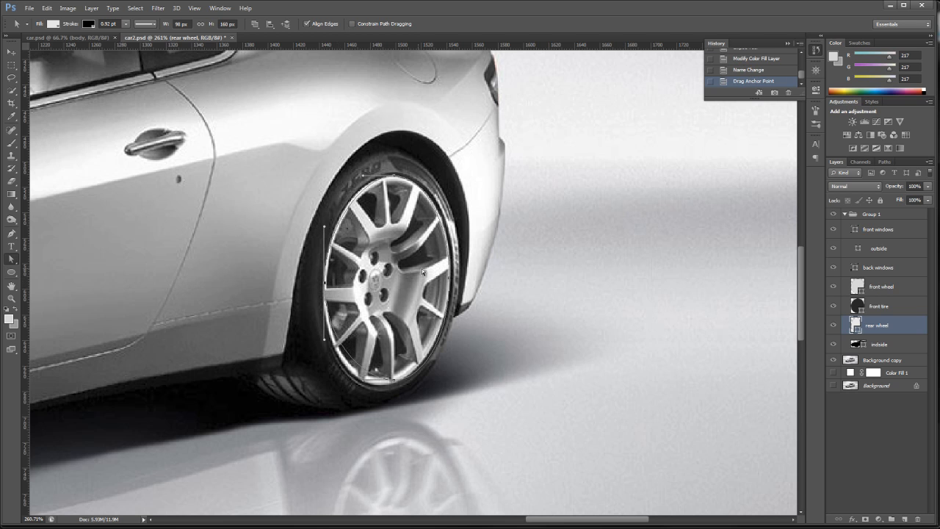
drag(449, 277, 453, 280)
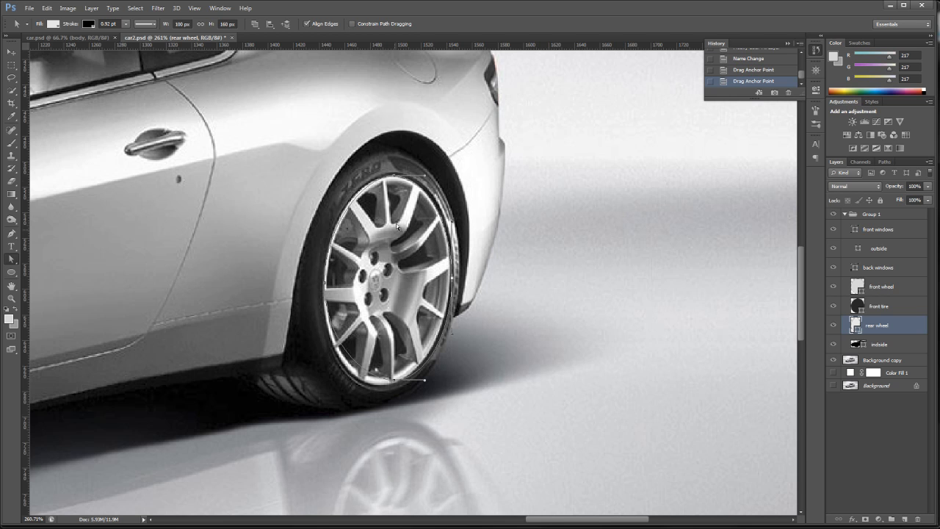
drag(392, 383, 391, 386)
key(Up)
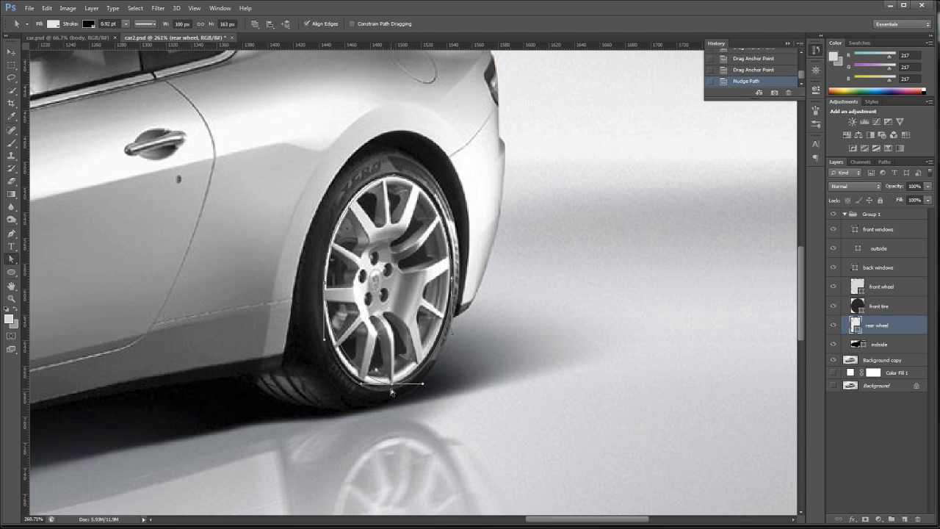
- Refine the rear wheel path's right side by shortening the bottom anchor's right handle and nudging the right anchor inward to 99 px total width
drag(422, 383, 414, 386)
drag(410, 390, 409, 386)
drag(453, 333, 452, 332)
click(452, 281)
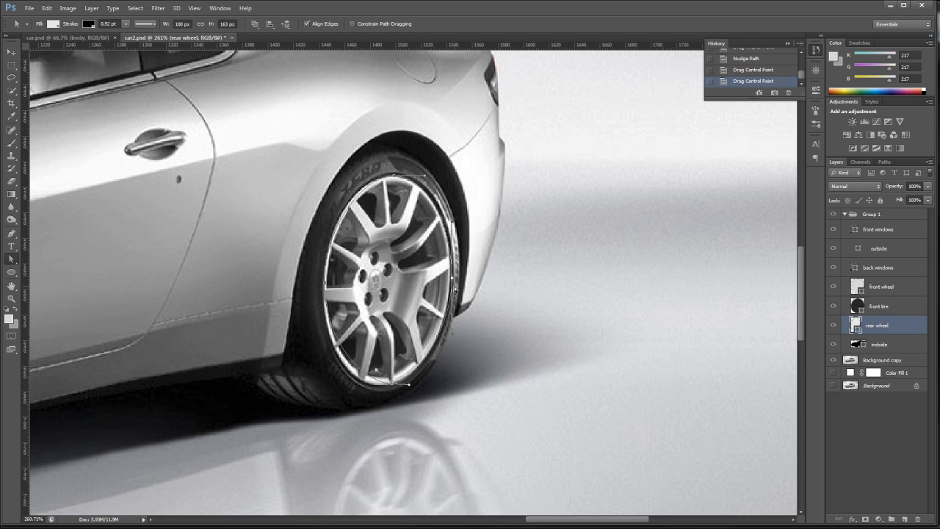
key(Left)
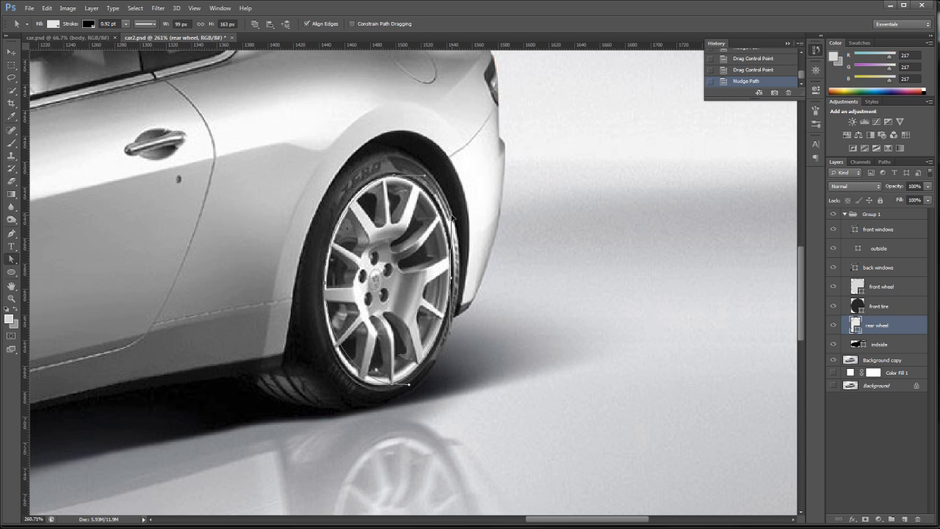
drag(451, 217, 450, 217)
- Adjust the handles of the rear wheel path's top, left and bottom anchors so the curve follows the rim's left and lower edge
click(394, 175)
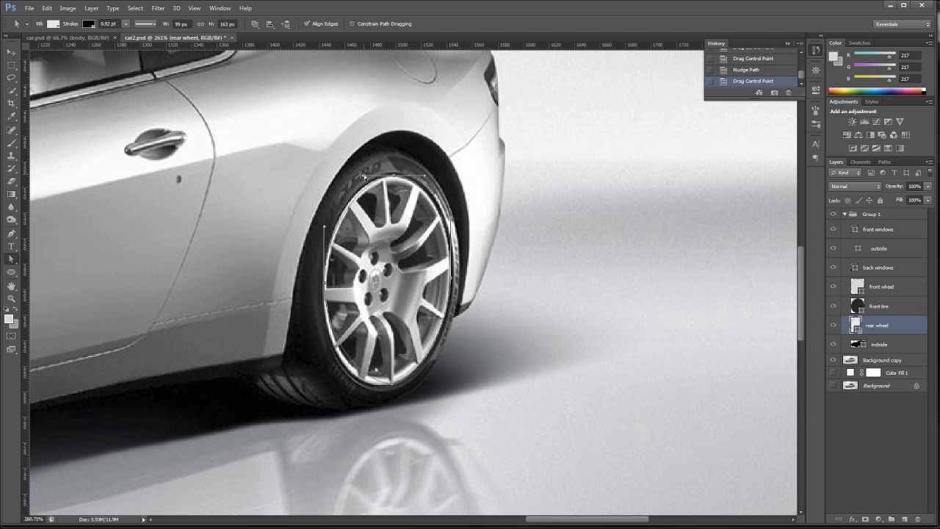
click(362, 176)
click(371, 177)
drag(356, 177, 360, 177)
click(324, 283)
drag(323, 340, 324, 378)
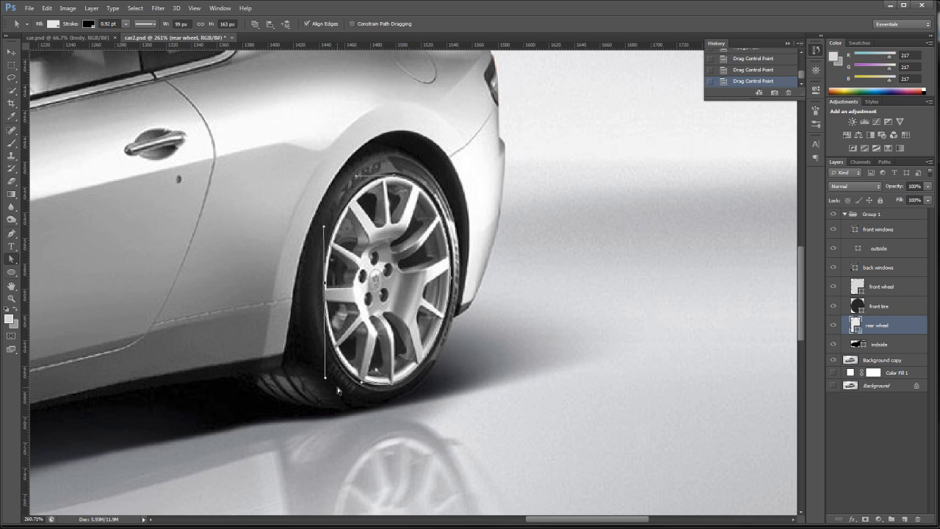
click(362, 382)
drag(363, 383, 415, 379)
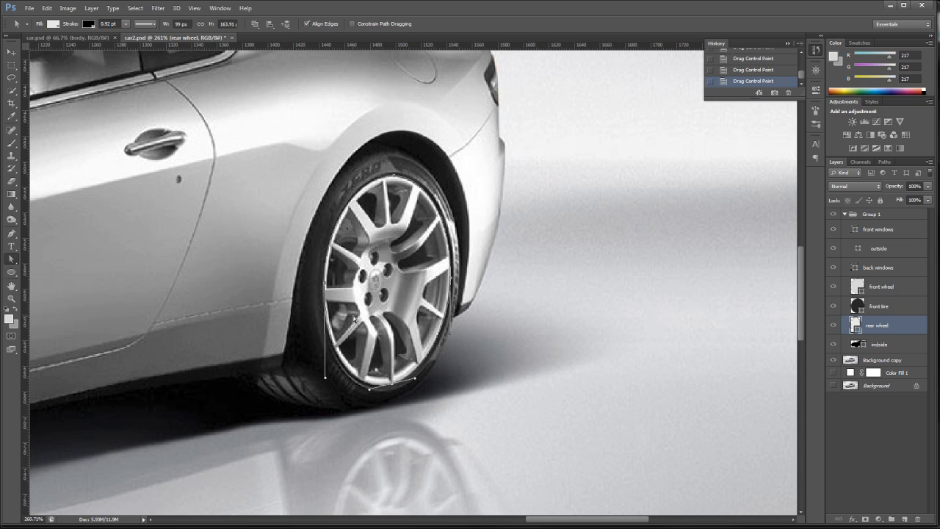
- Nudge the rear wheel's left anchor outward, shorten its upper handle, and check the shape with Background copy hidden and shown
click(325, 285)
key(Left)
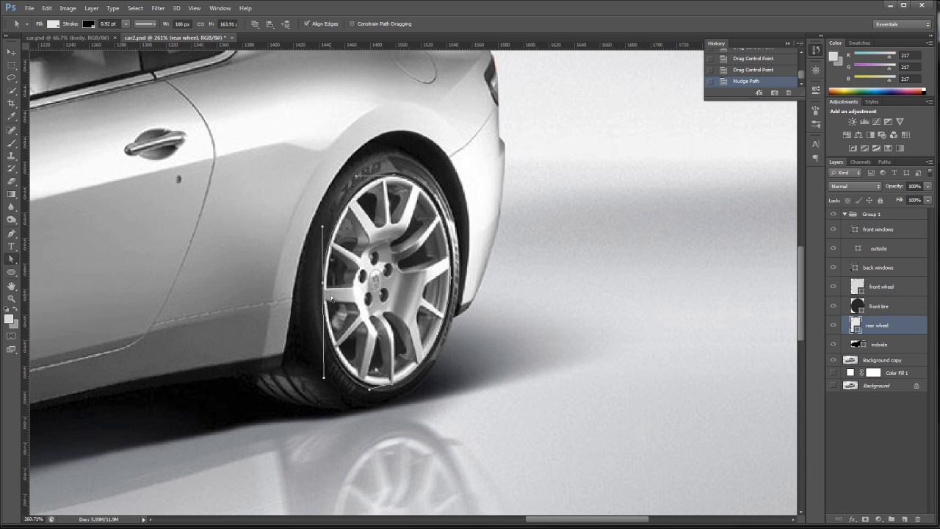
drag(323, 226, 322, 229)
click(835, 360)
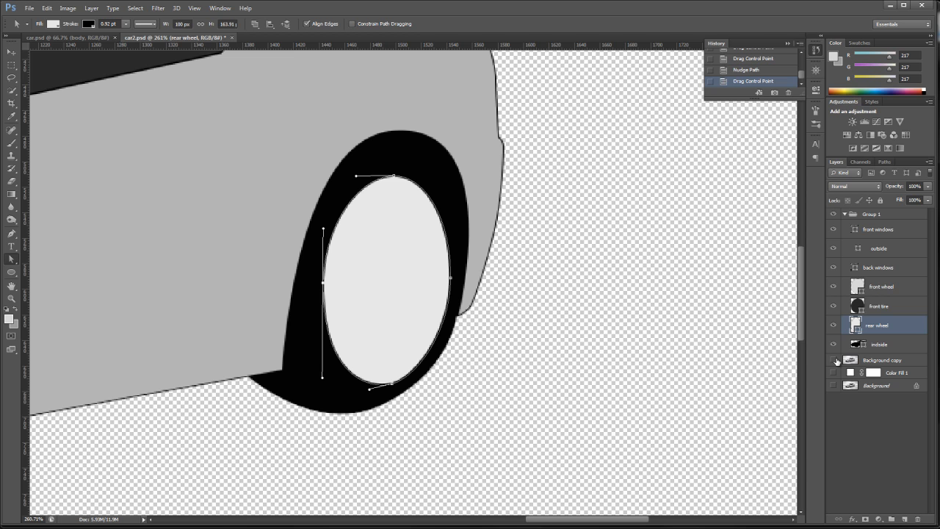
click(834, 359)
click(834, 360)
click(834, 360)
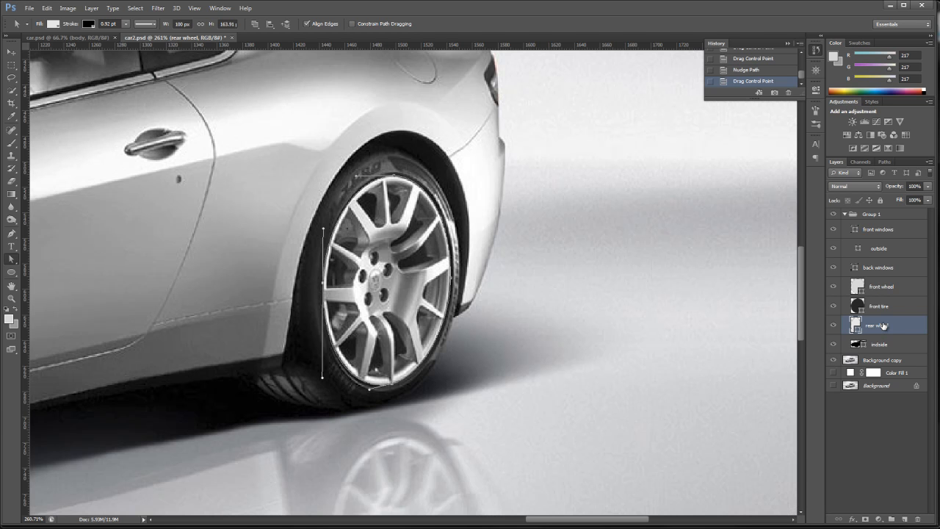
- Duplicate the rear wheel layer and rename the lower original as rear tire
drag(883, 326, 905, 519)
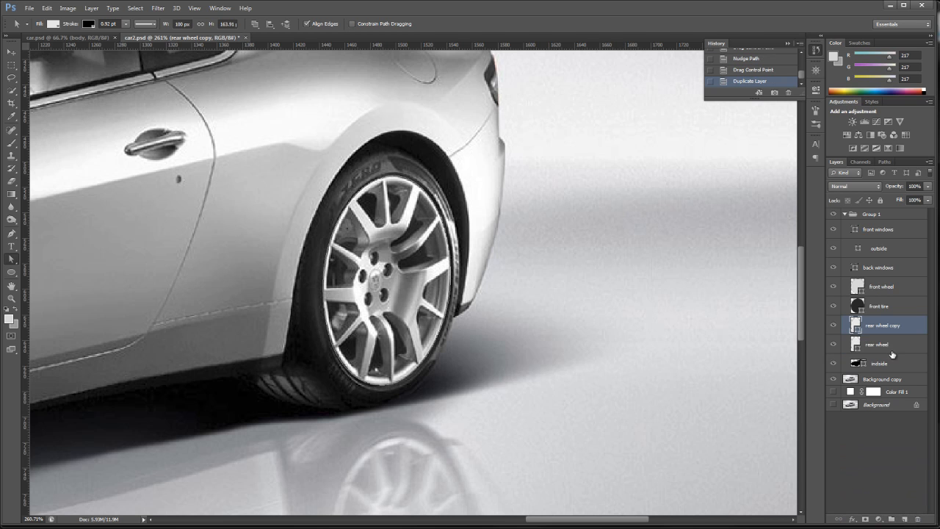
double_click(881, 345)
drag(879, 344, 910, 347)
text(tire)
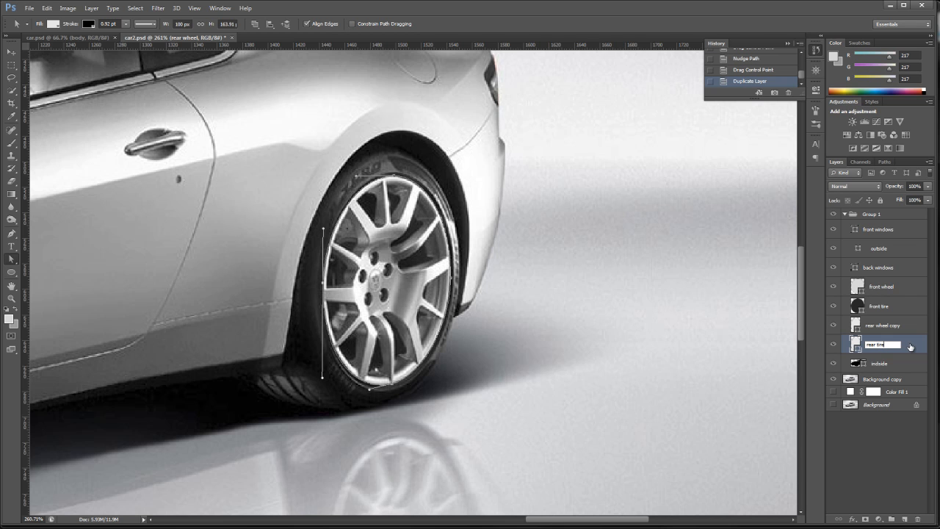
key(Return)
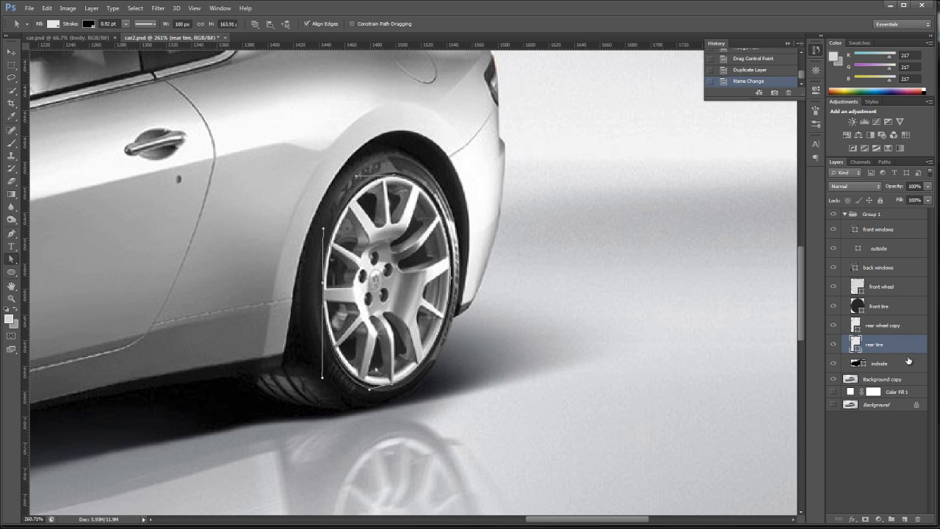
- Fill the rear tire shape with grey 646464 sampled from the photo's rear tire
double_click(855, 343)
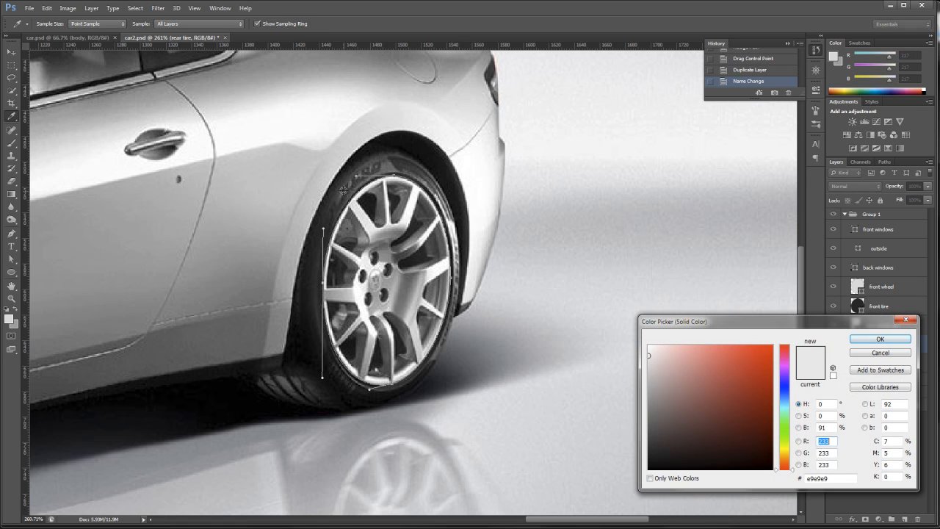
click(387, 166)
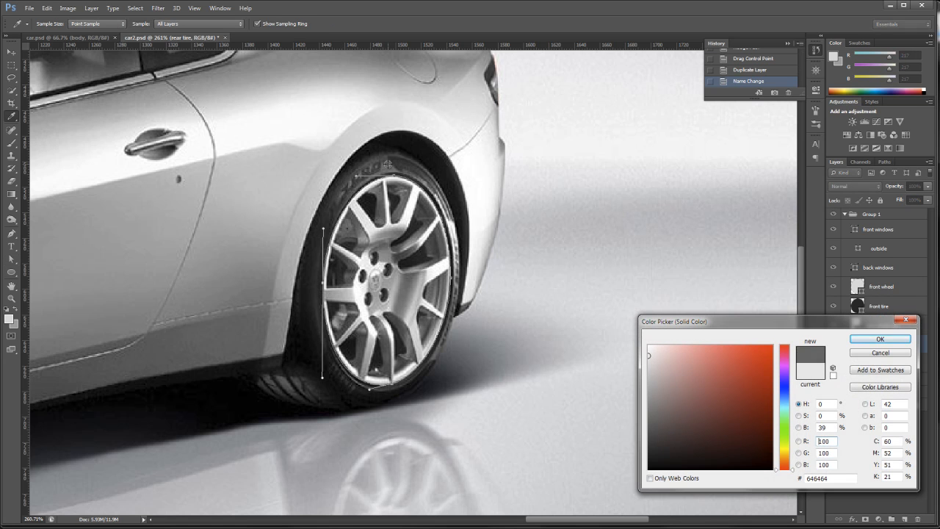
click(882, 339)
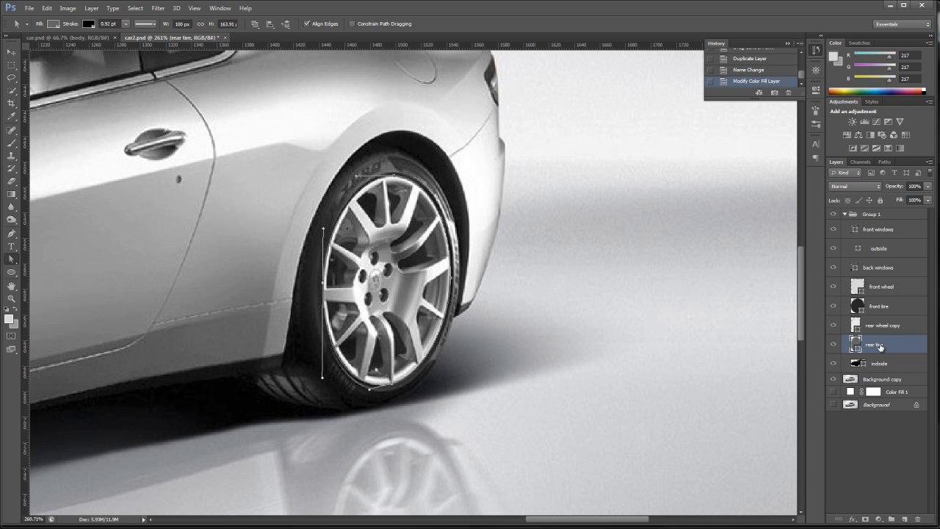
- Select the whole rear tire path and scale it outward from the rim to about 117% wide and 118% high
key(ctrl+t)
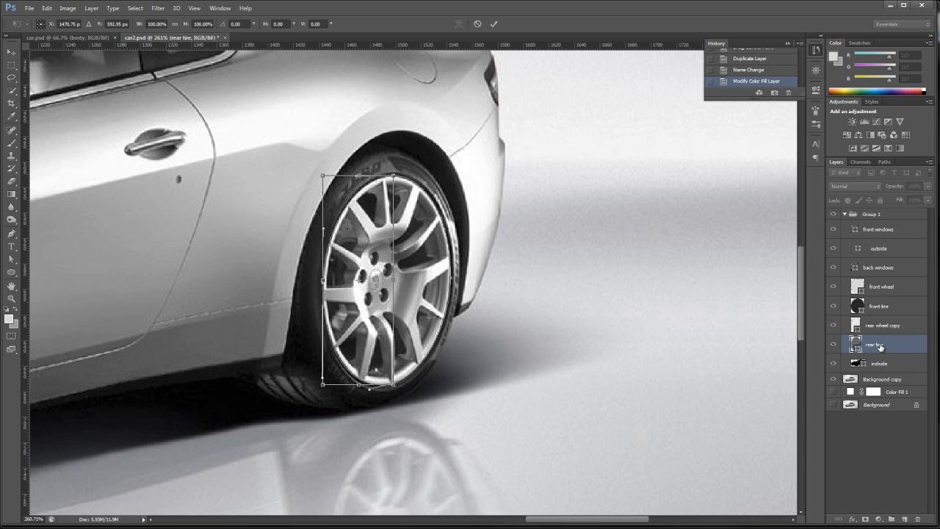
key(Return)
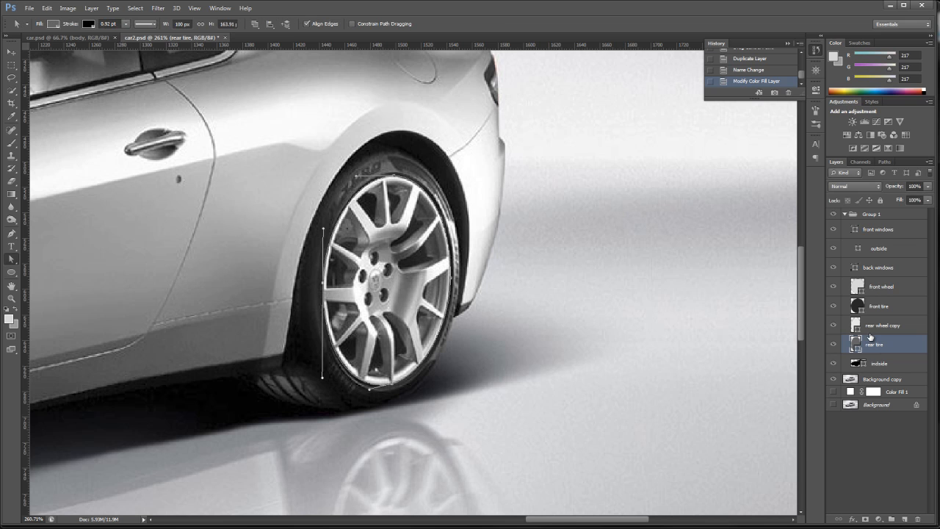
right_click(16, 266)
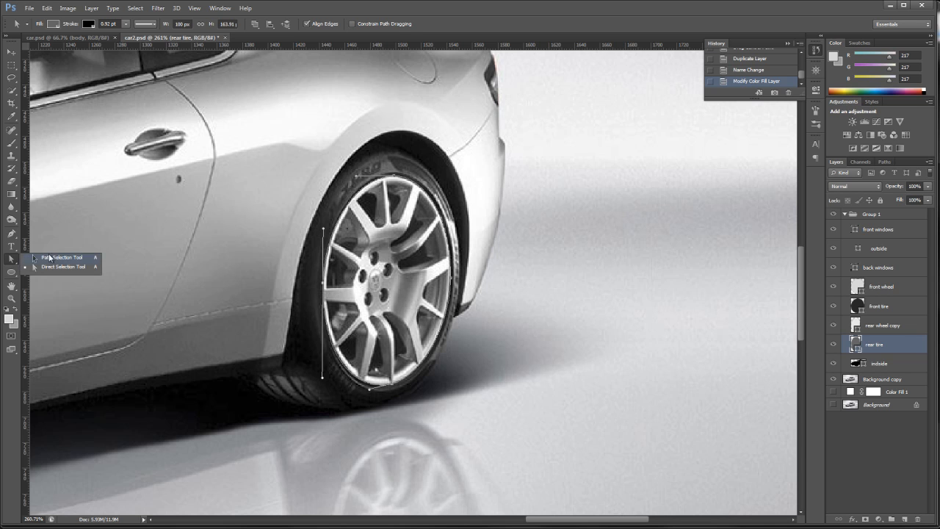
click(62, 258)
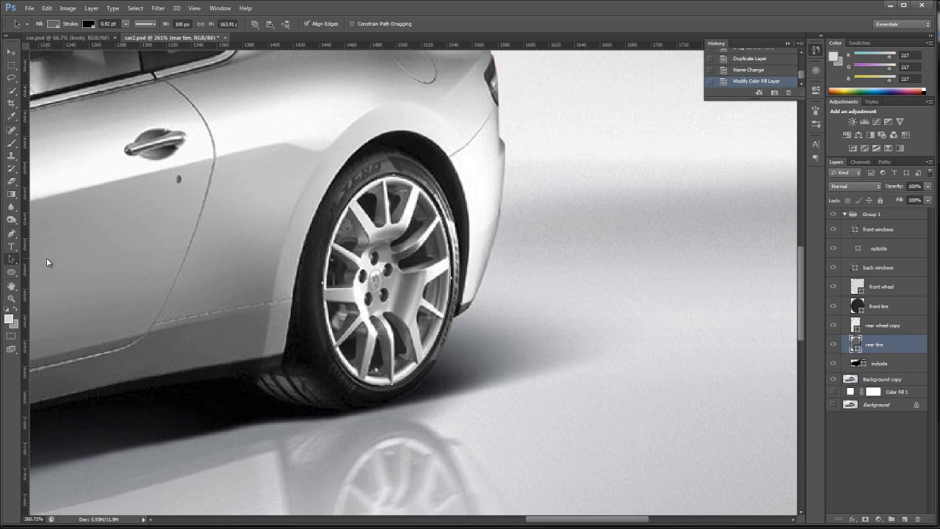
click(566, 225)
key(ctrl+t)
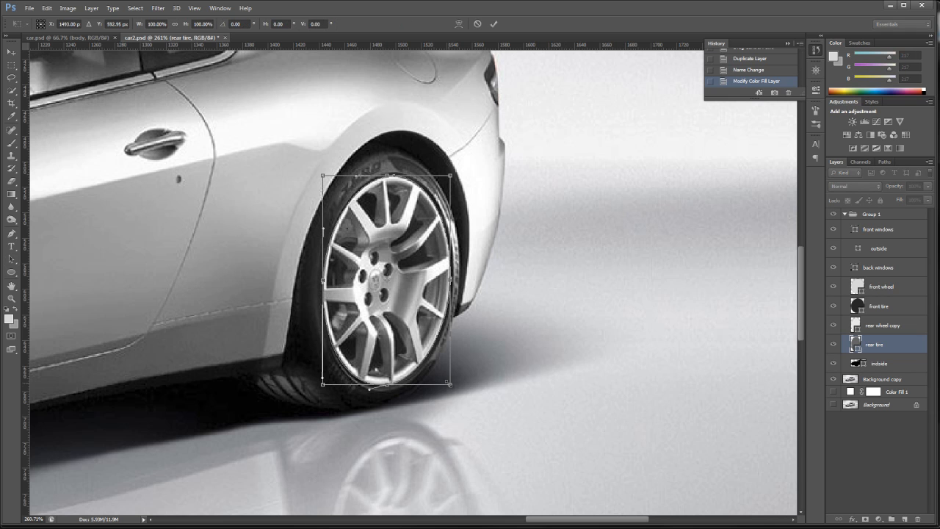
drag(449, 383, 457, 396)
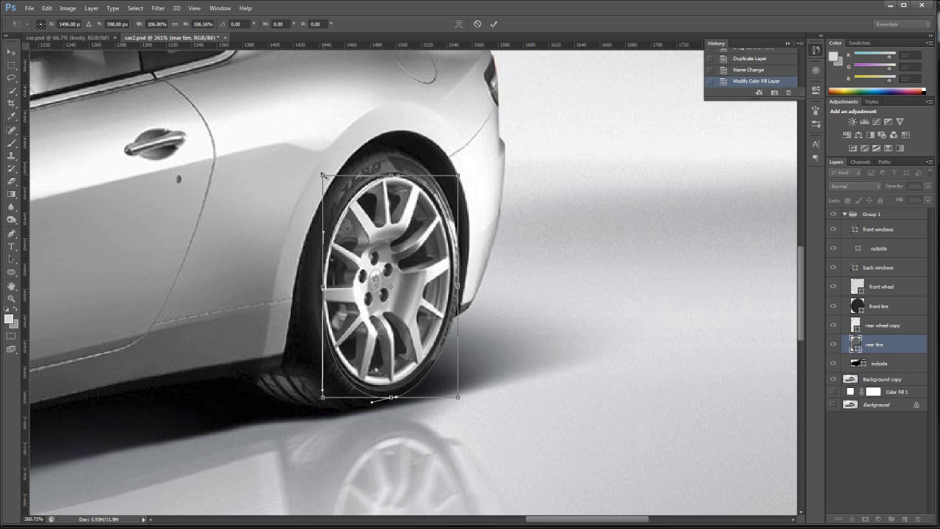
drag(322, 174, 300, 155)
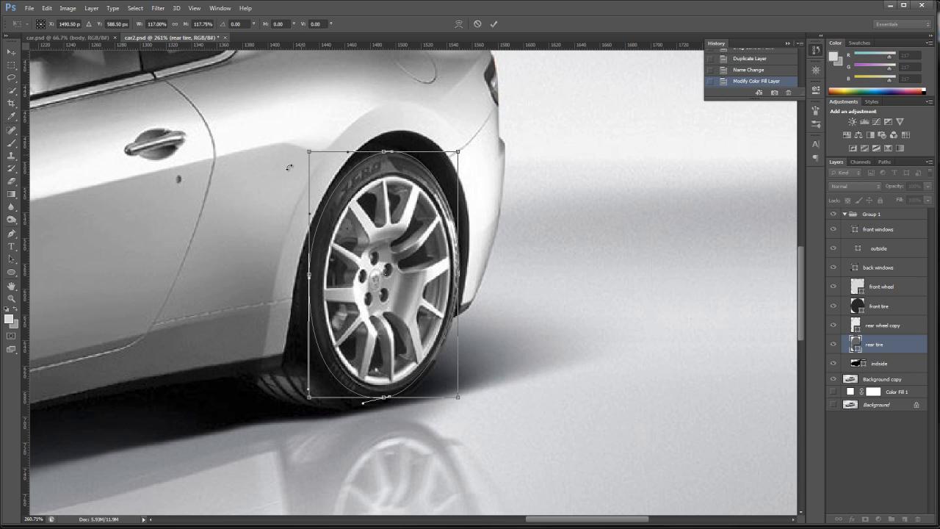
- Fine-tune the rear tire path's scaling to about 126% wide and 127% high to match the photo tire's outer edge, and apply it
drag(308, 393, 287, 396)
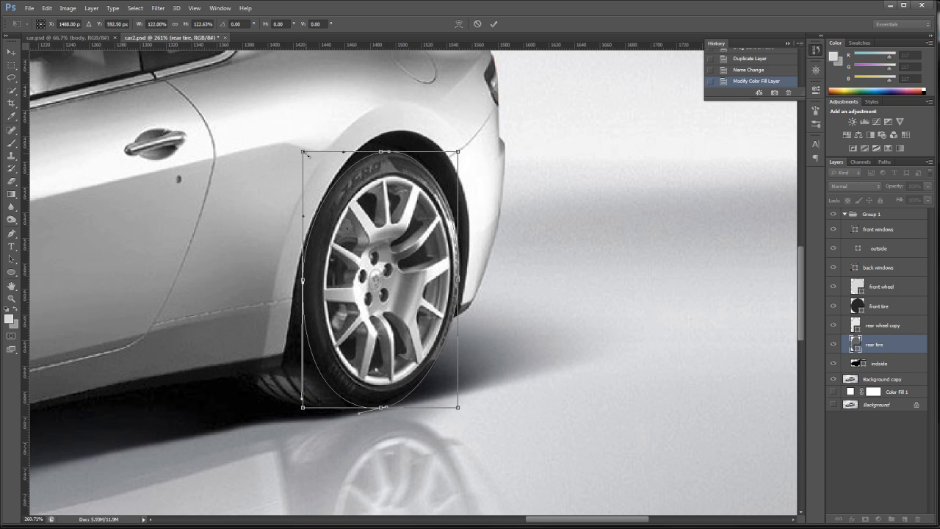
drag(306, 154, 301, 151)
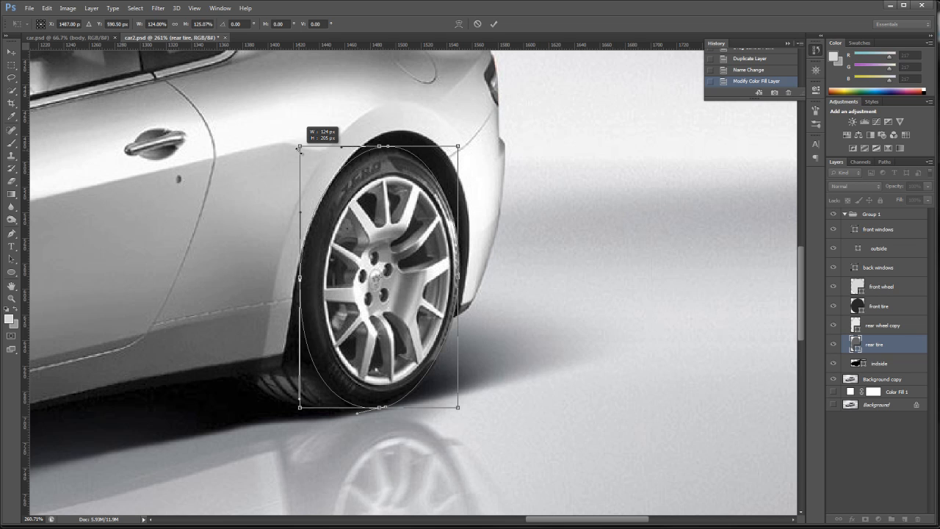
drag(299, 149, 299, 149)
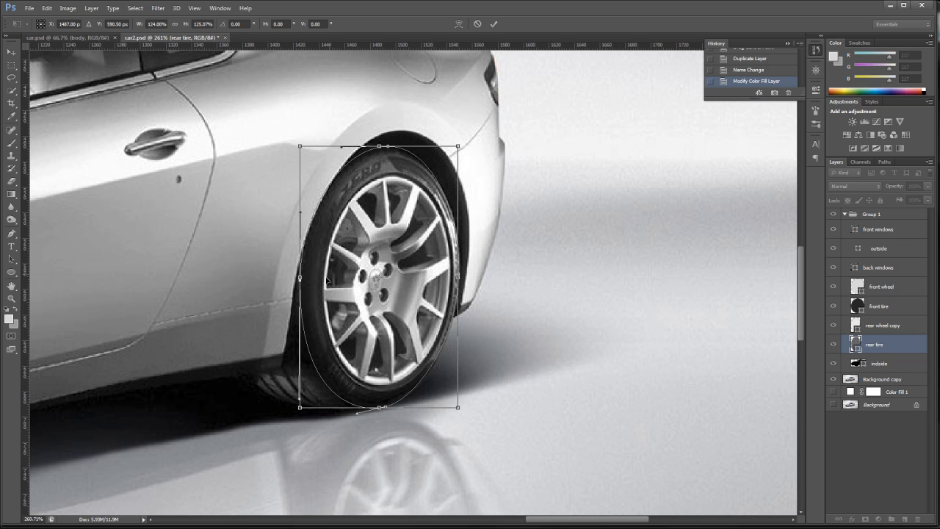
drag(299, 146, 297, 145)
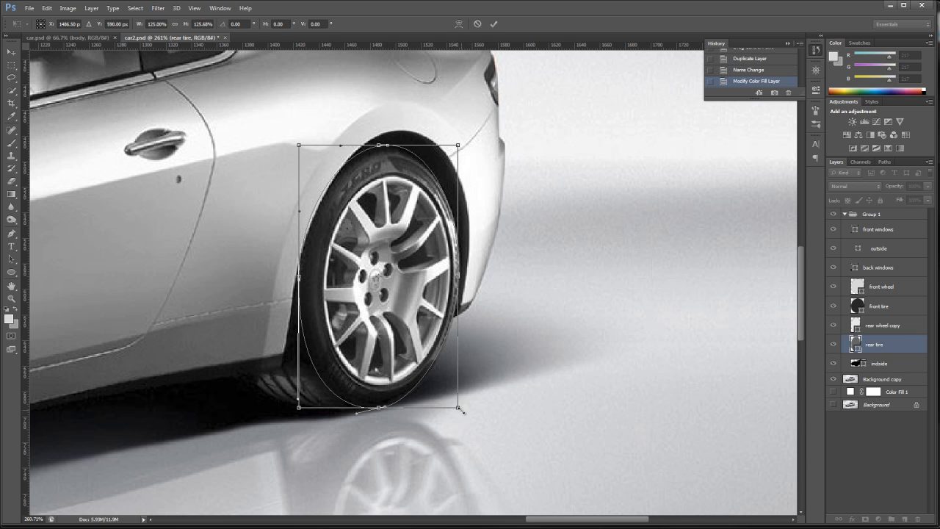
drag(462, 412, 462, 413)
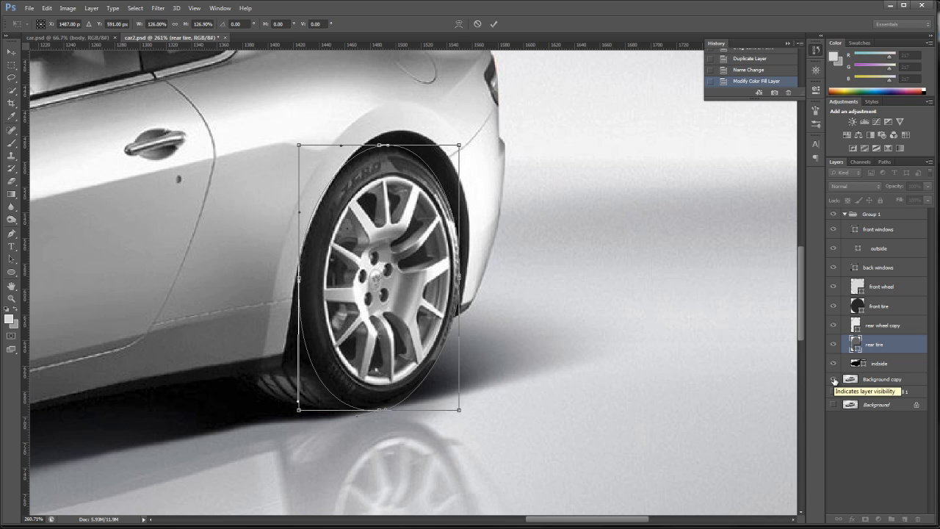
click(493, 23)
- Hide the Background copy layer and darken the rear tire's fill to grey 3c3c3c
click(834, 380)
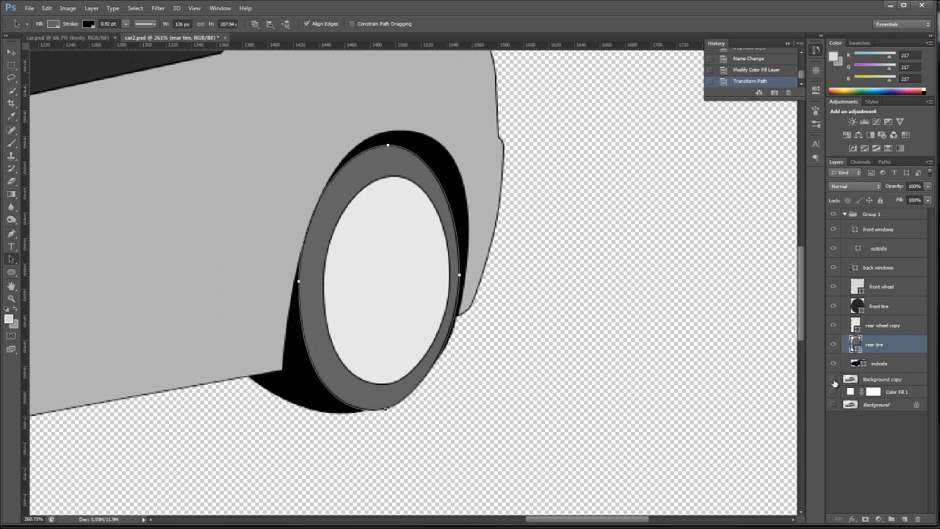
click(834, 379)
click(834, 380)
key(i)
double_click(856, 344)
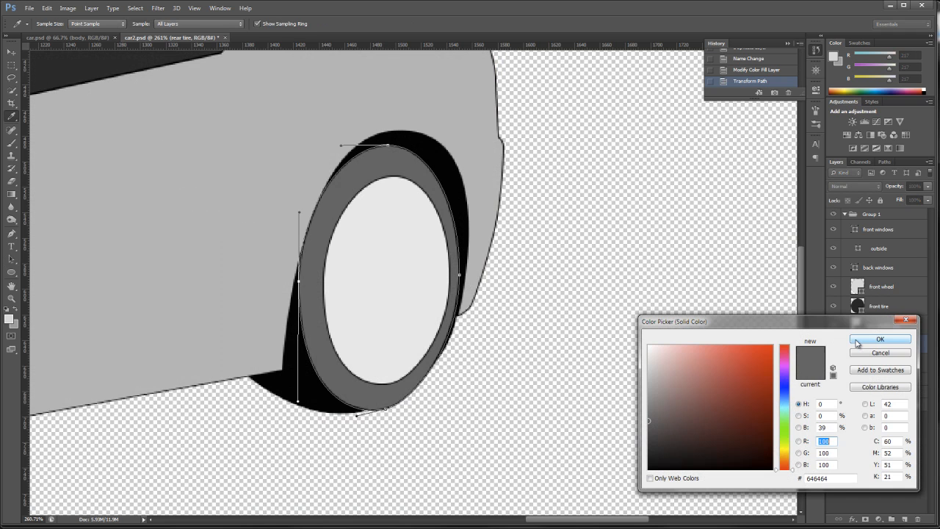
click(648, 439)
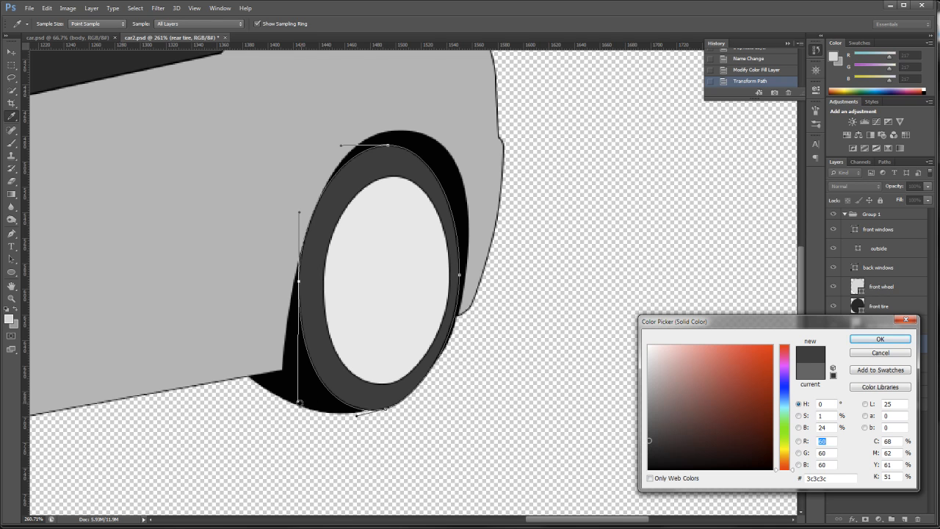
click(879, 339)
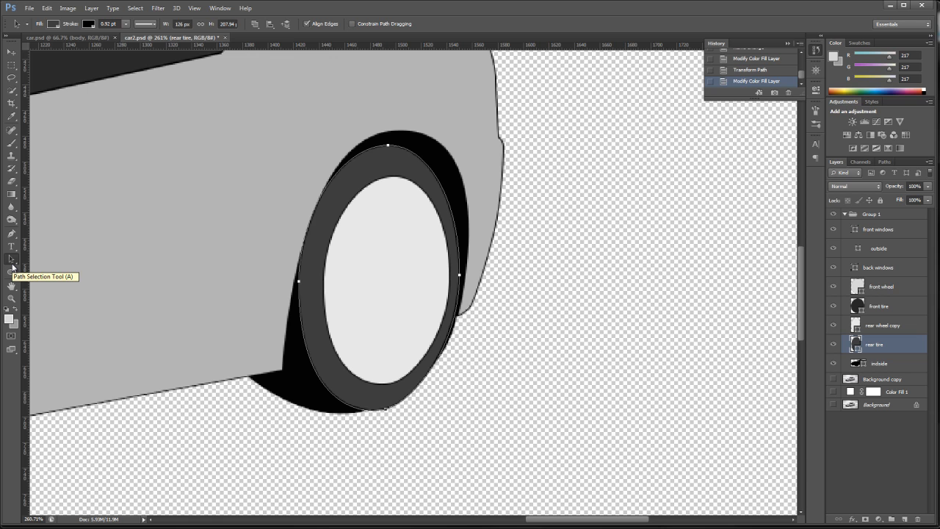
- Show Background copy around the front wheel and revert the document history to the last Modify Color Fill Layer state
double_click(13, 287)
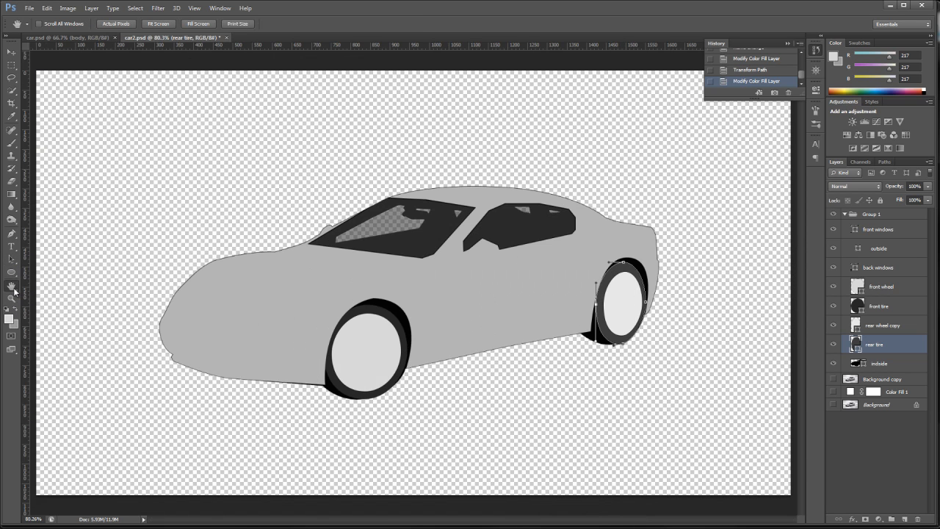
click(901, 364)
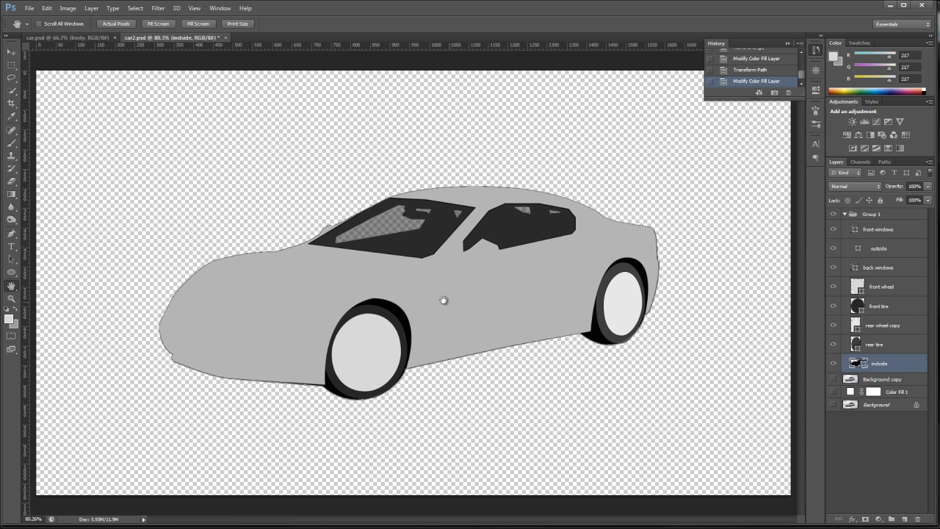
click(887, 290)
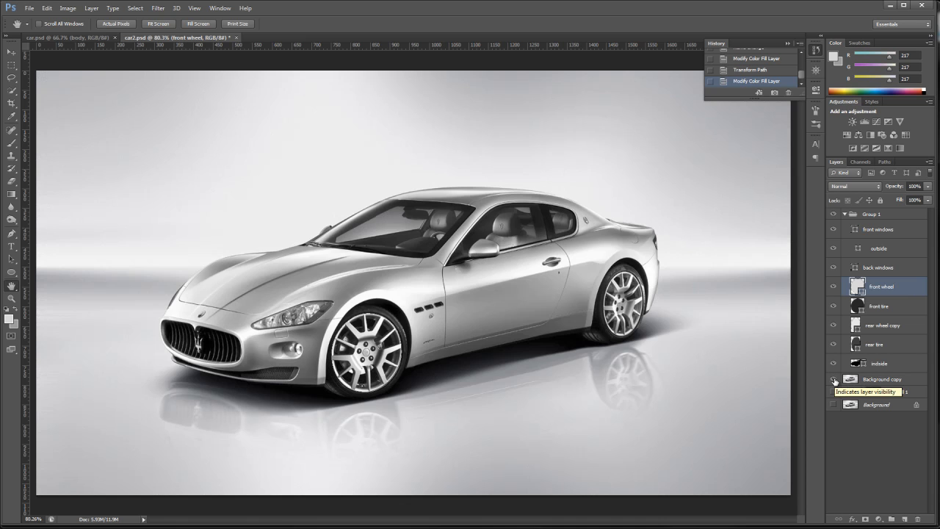
click(833, 379)
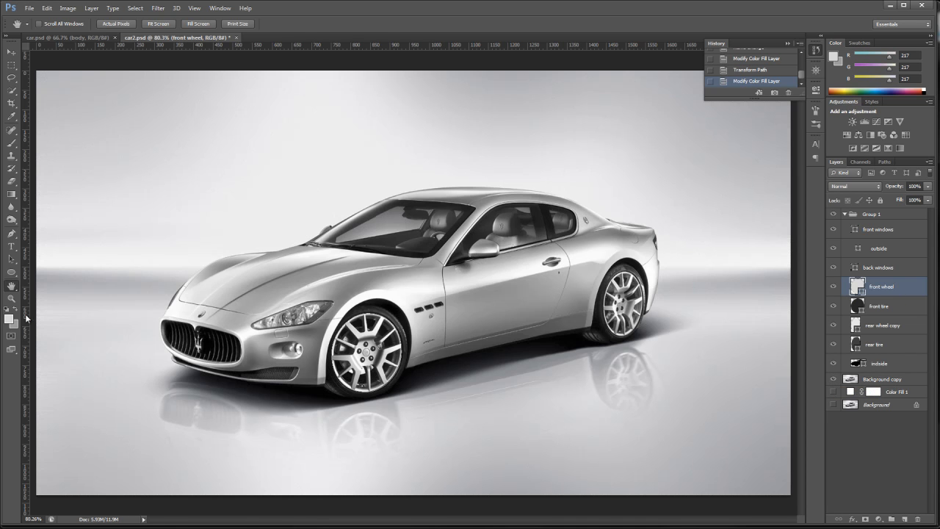
click(11, 298)
drag(299, 293, 461, 421)
key(p)
scroll(753, 66, up, 3)
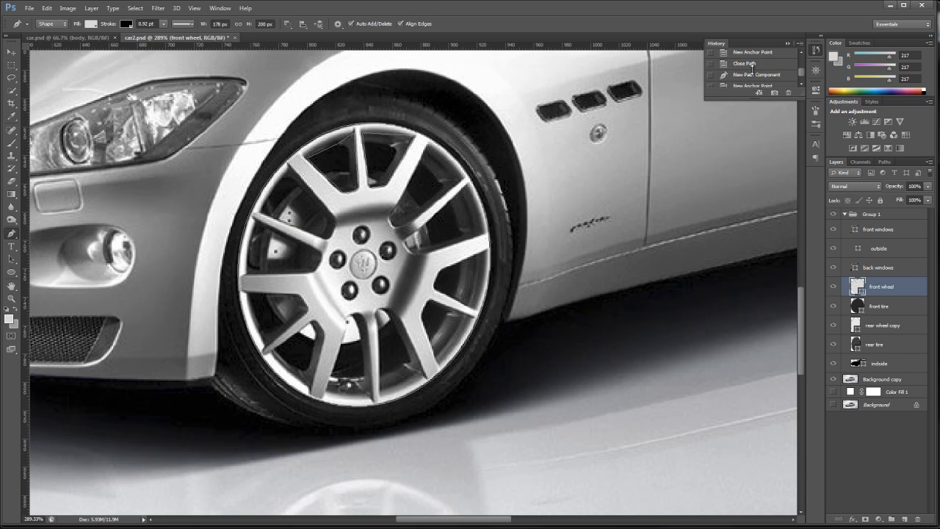
scroll(756, 67, up, 1)
click(757, 67)
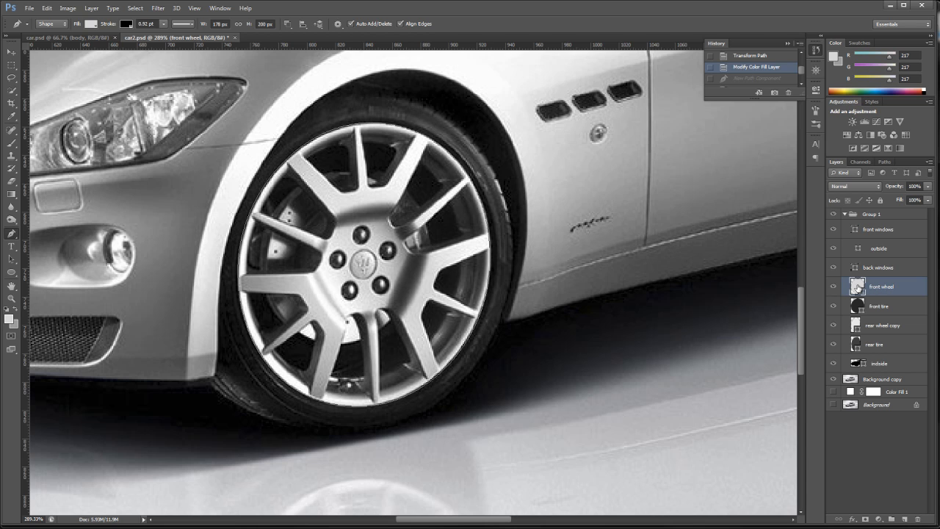
- Duplicate the front wheel layer and scale the copy down to about 95%, inside the rim's outer edge
drag(859, 288, 907, 518)
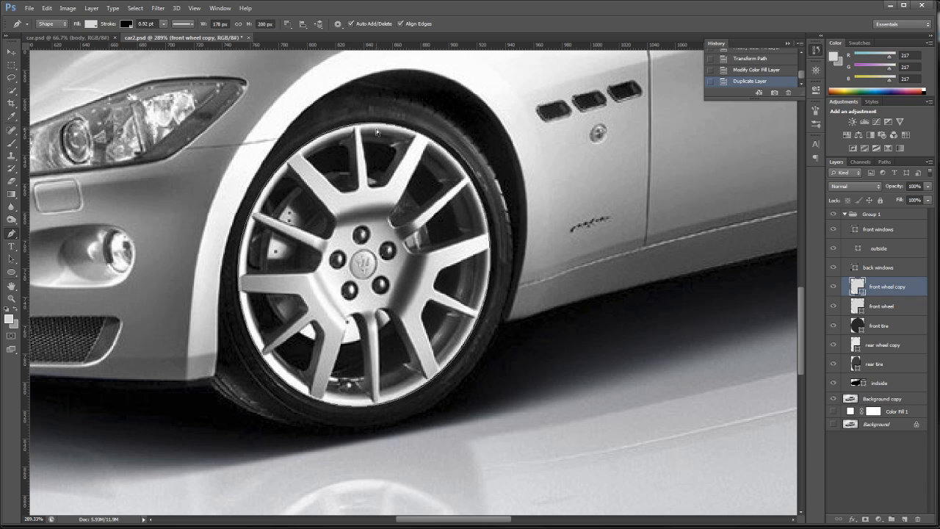
key(ctrl+t)
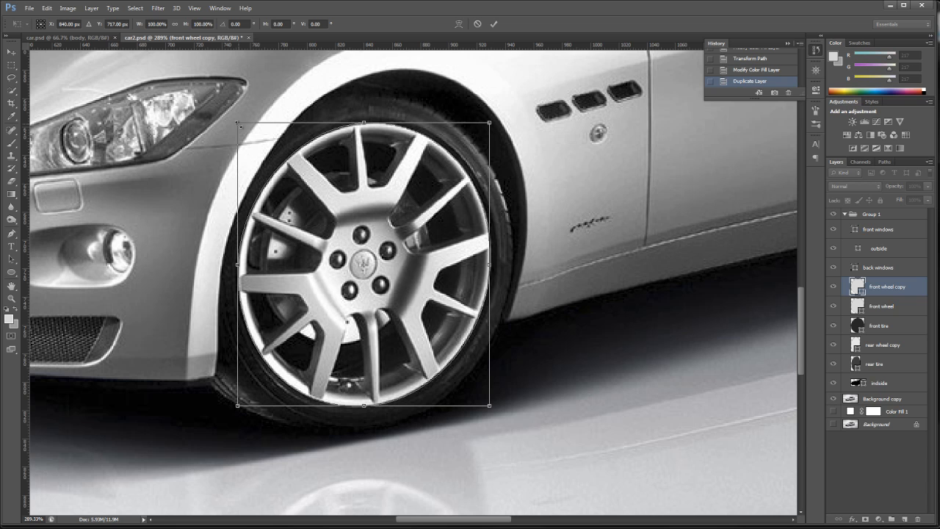
drag(238, 123, 247, 133)
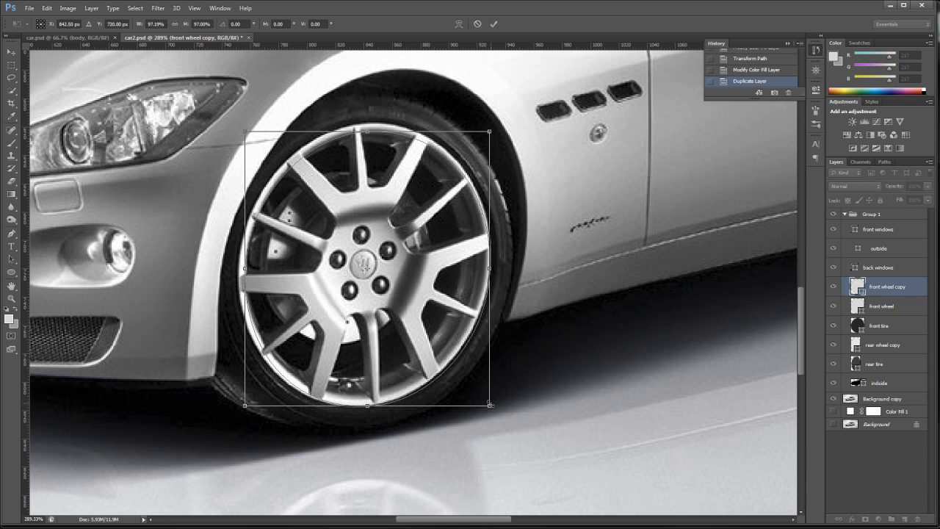
drag(489, 405, 483, 398)
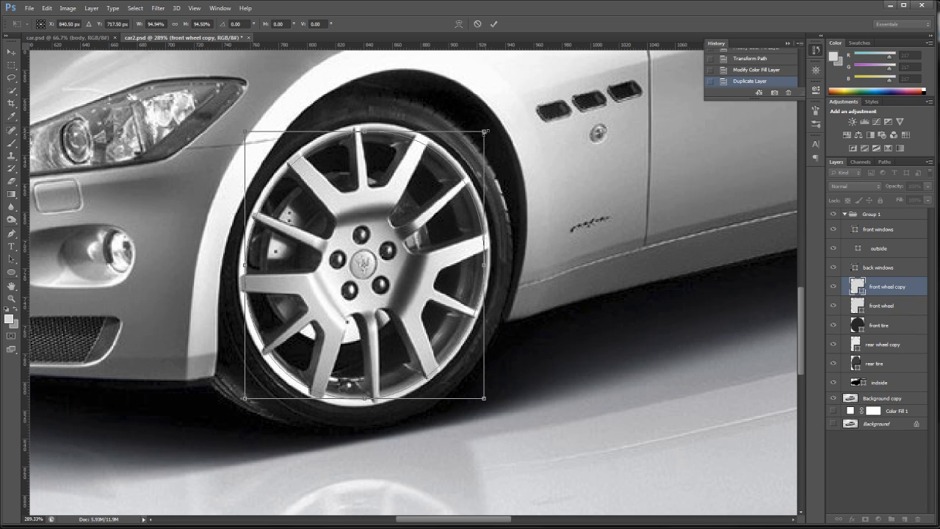
drag(488, 130, 487, 132)
click(493, 24)
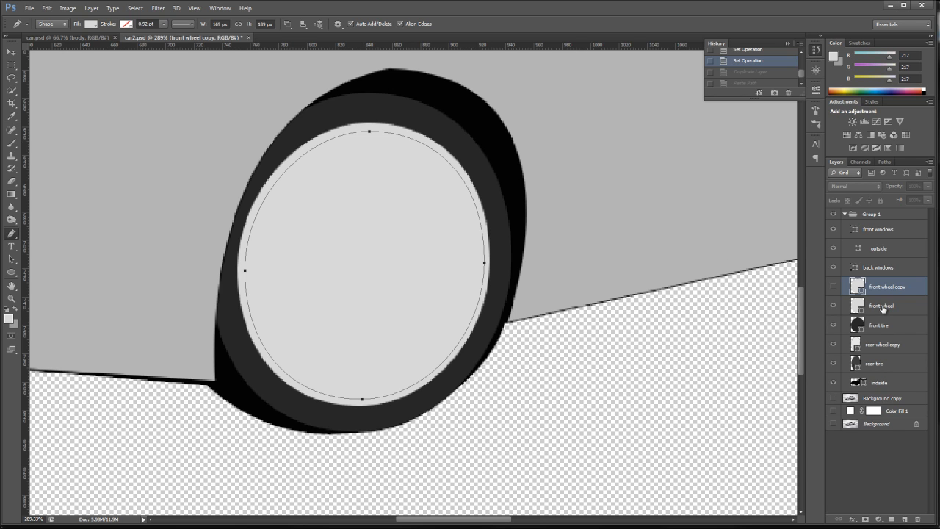
- Duplicate the original front wheel layer, paste the smaller ellipse path into the duplicate and set it to Subtract Front Shape
click(833, 286)
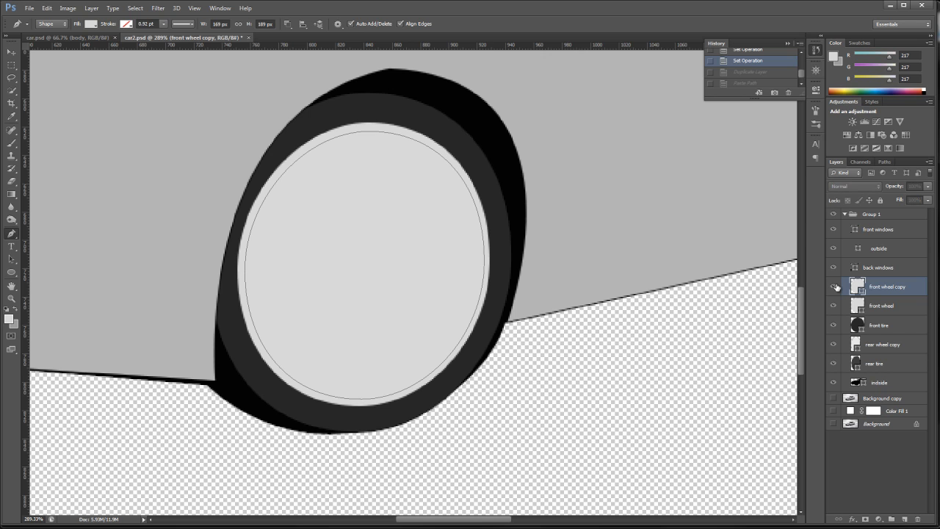
click(896, 306)
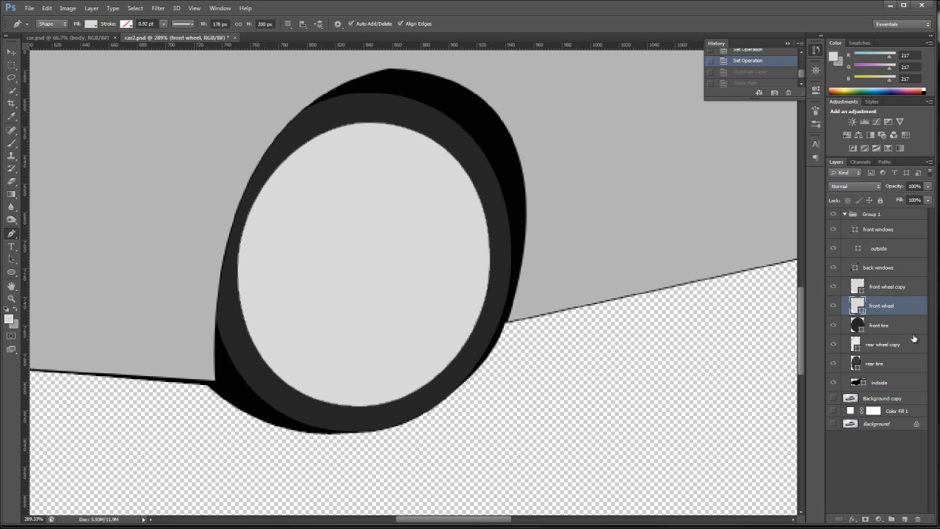
drag(892, 306, 907, 519)
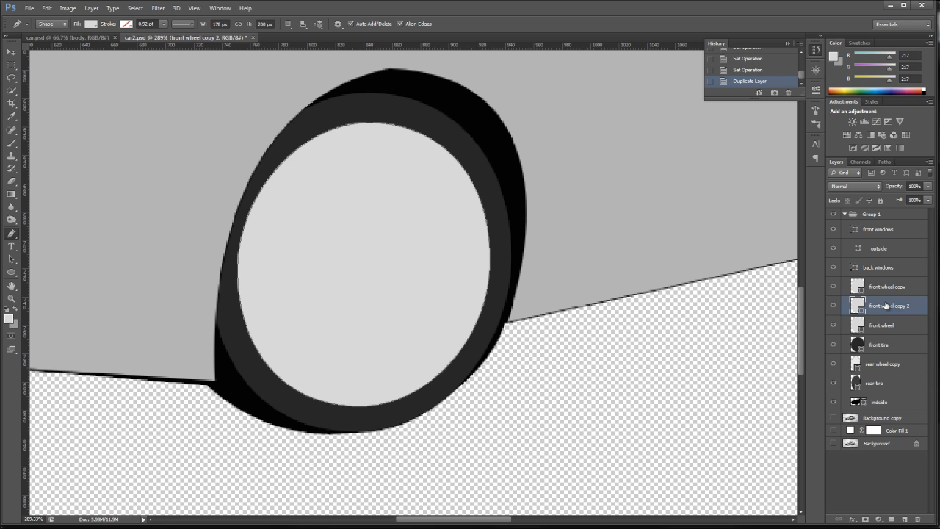
key(ctrl+v)
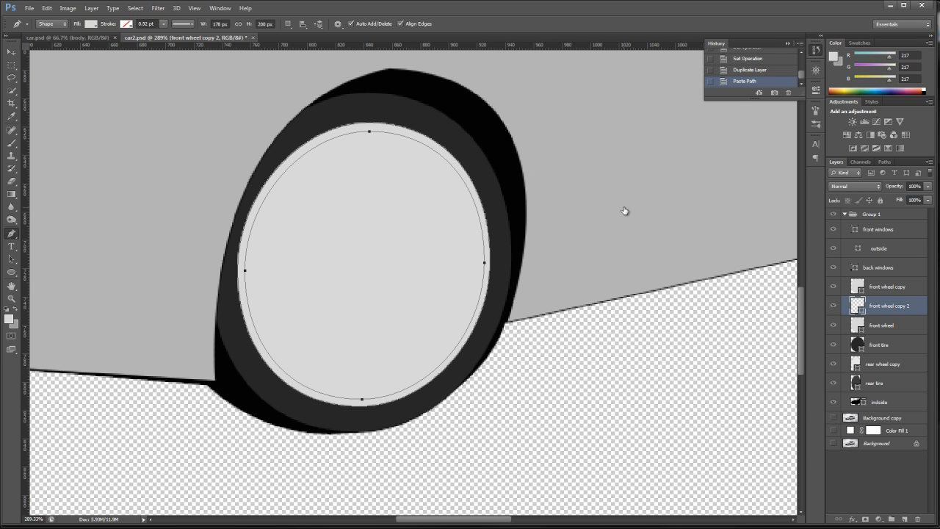
click(287, 24)
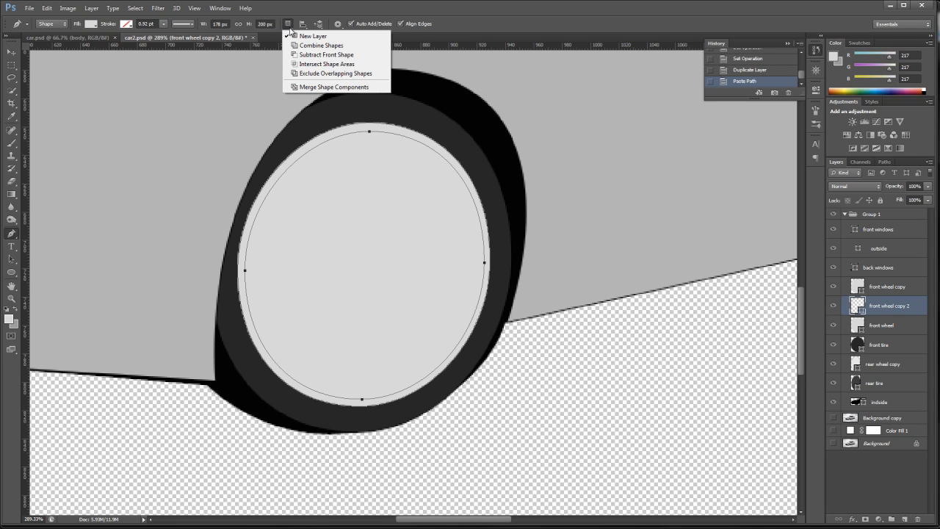
click(314, 54)
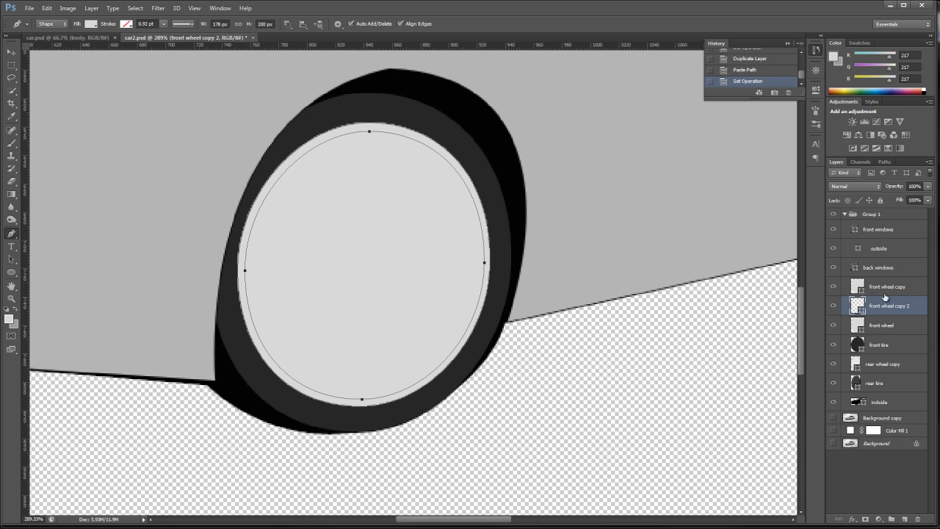
- Hide the front wheel copy layer and check the rim ring with the original front wheel layer hidden and shown
click(832, 286)
click(833, 325)
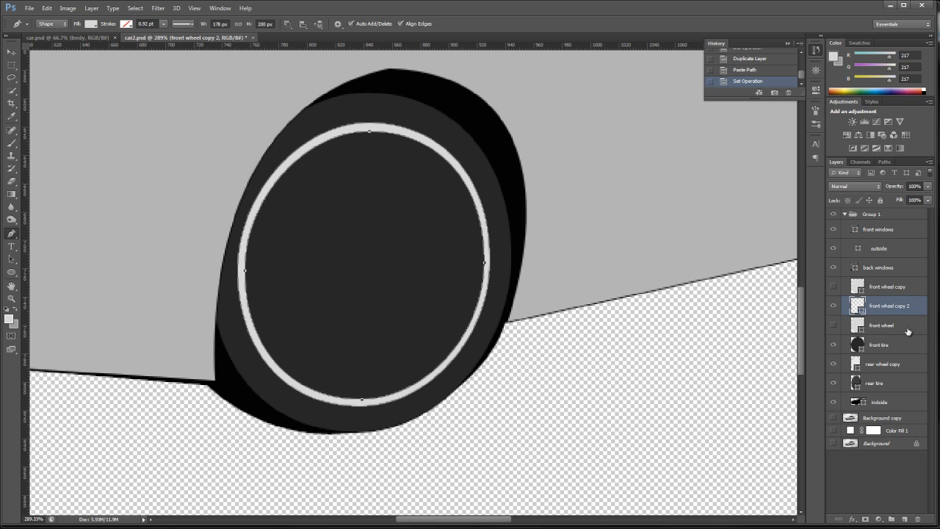
click(833, 325)
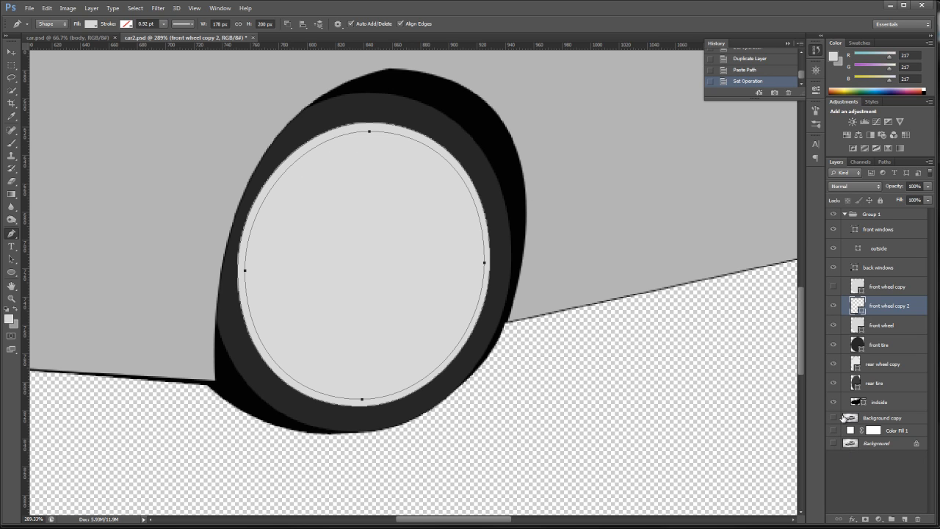
- Show Background copy and subtract a four-point Pen opening from the front wheel shape, between the upper-left spoke and the top spoke
click(832, 417)
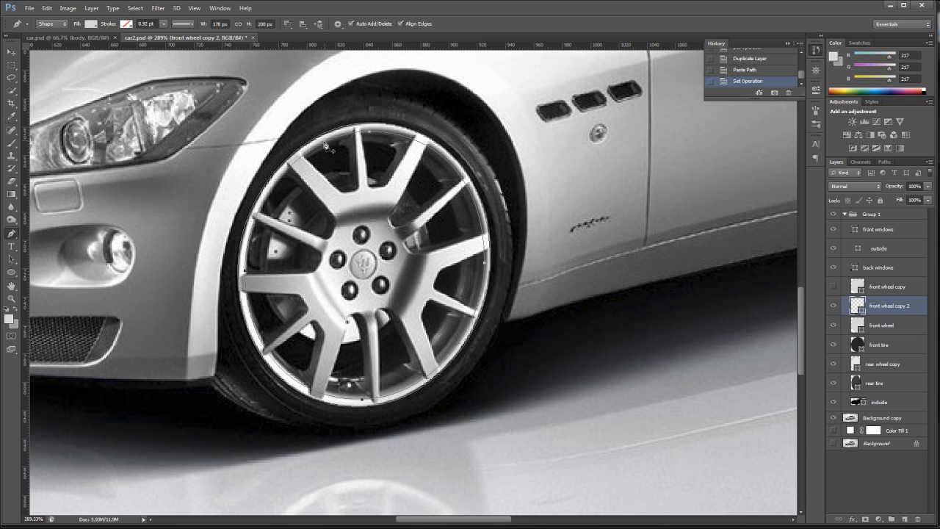
click(885, 325)
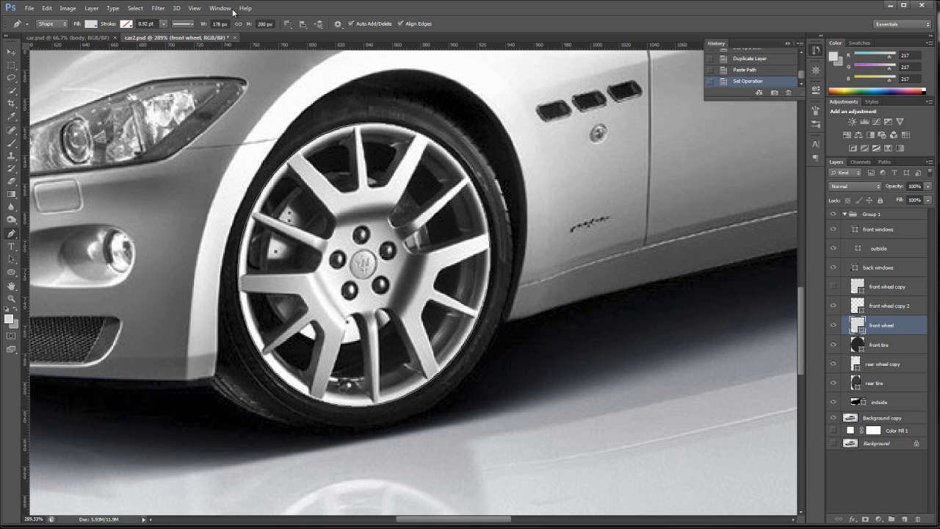
click(288, 25)
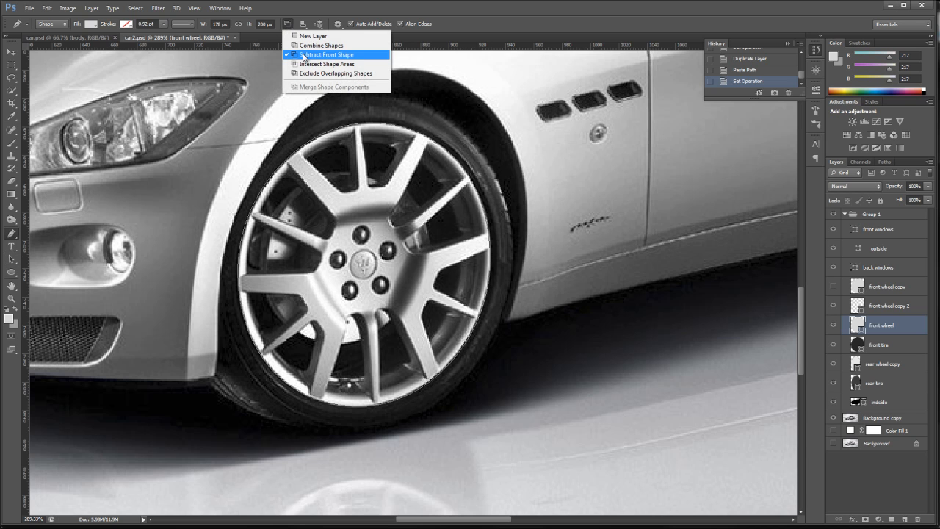
click(315, 54)
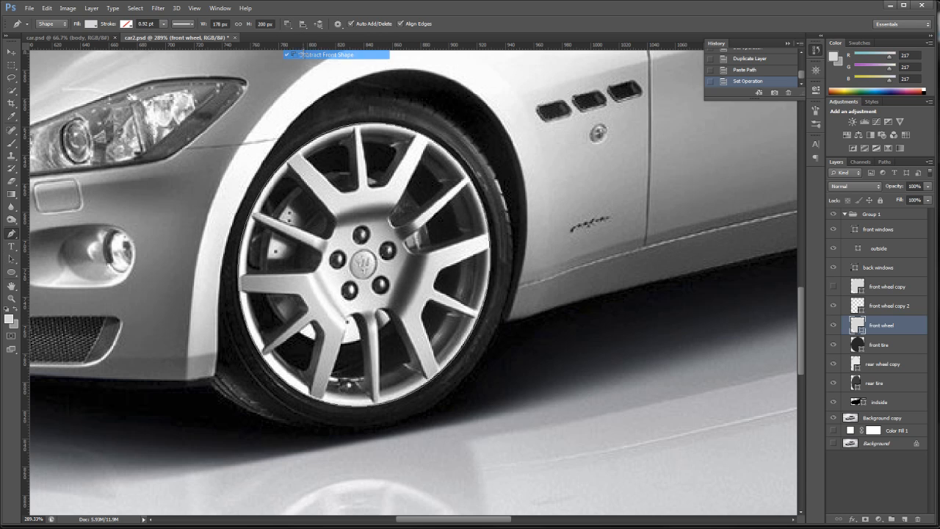
click(296, 155)
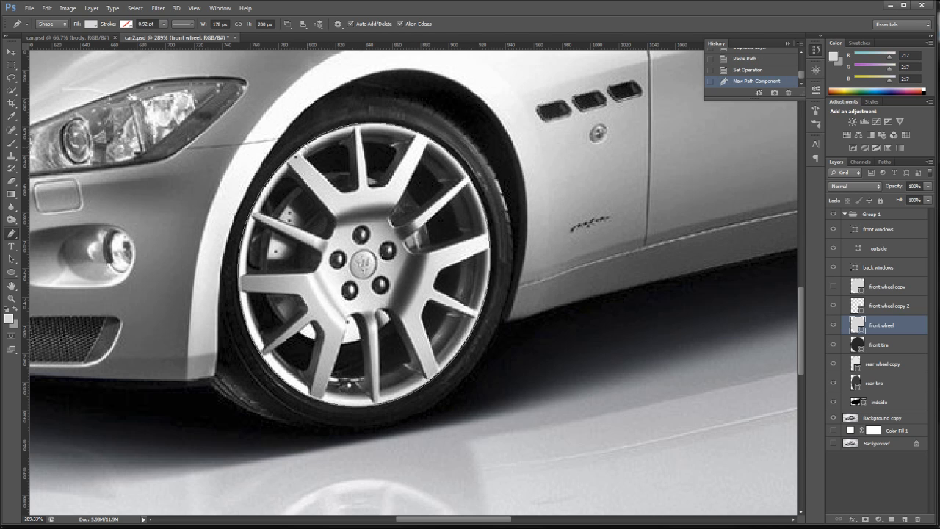
key(ctrl+z)
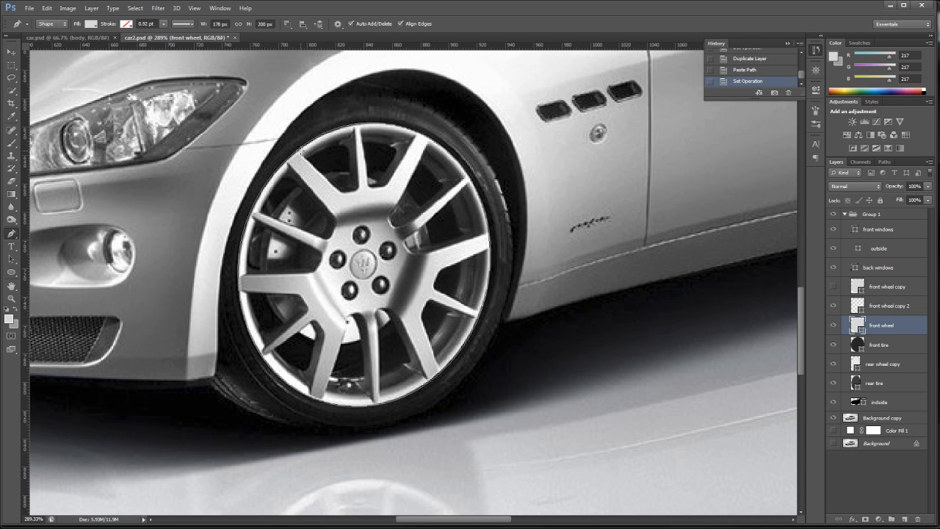
click(300, 151)
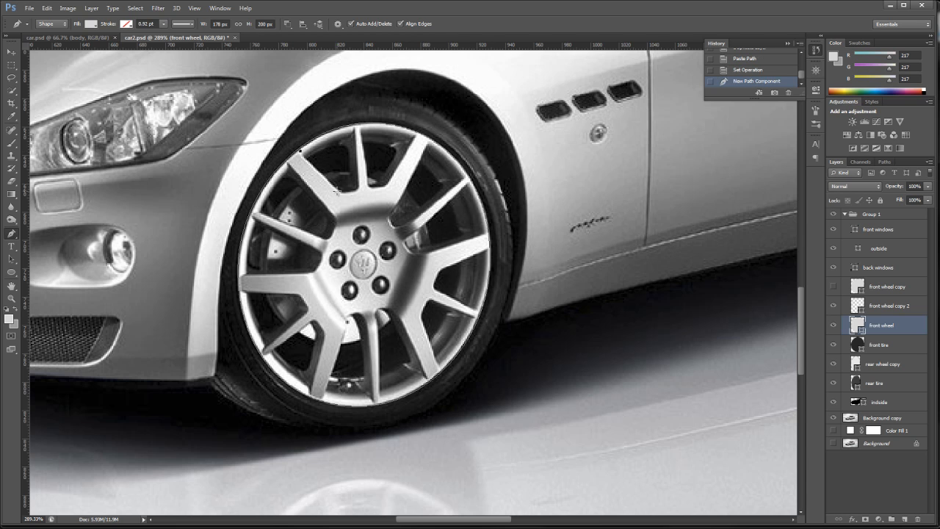
click(340, 192)
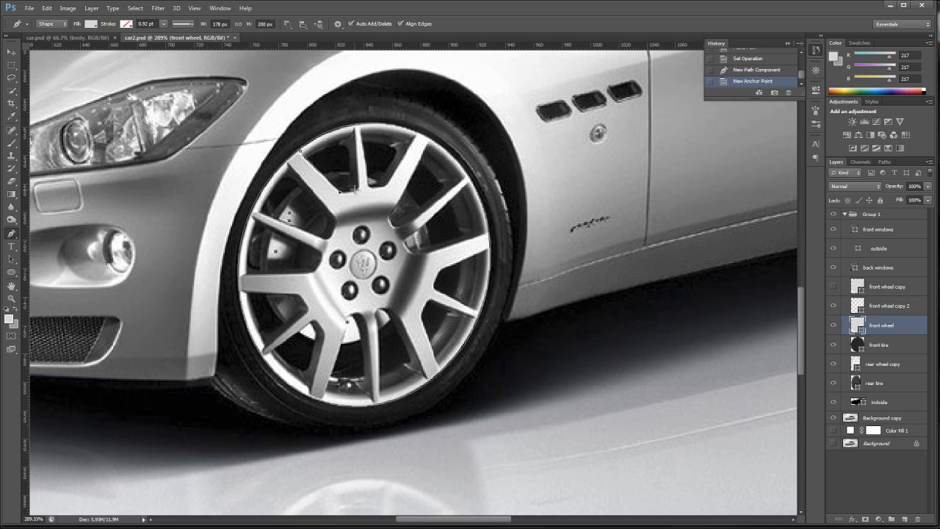
click(357, 188)
click(354, 127)
click(301, 152)
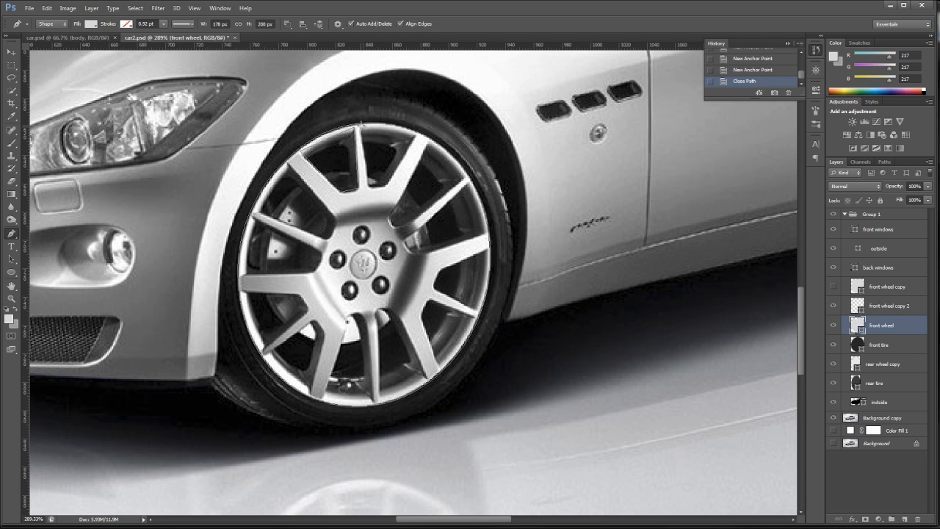
- Subtract a second four-point opening from the front wheel, between the top spoke and the upper-right spoke, and hide Background copy
click(360, 126)
click(368, 185)
click(387, 185)
click(415, 133)
click(366, 133)
click(832, 418)
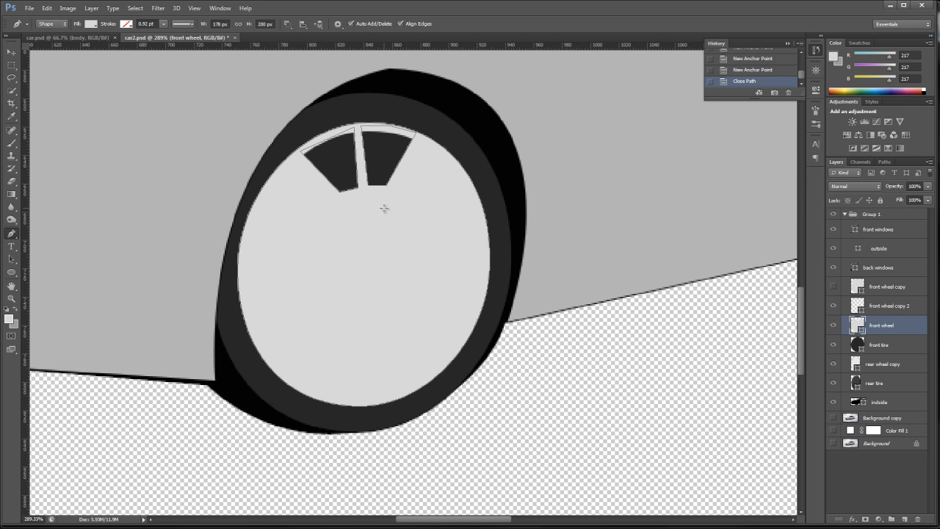
- Select the back windows layer, switch from the reference car.psd back to car2.psd and view the whole car illustration
click(891, 285)
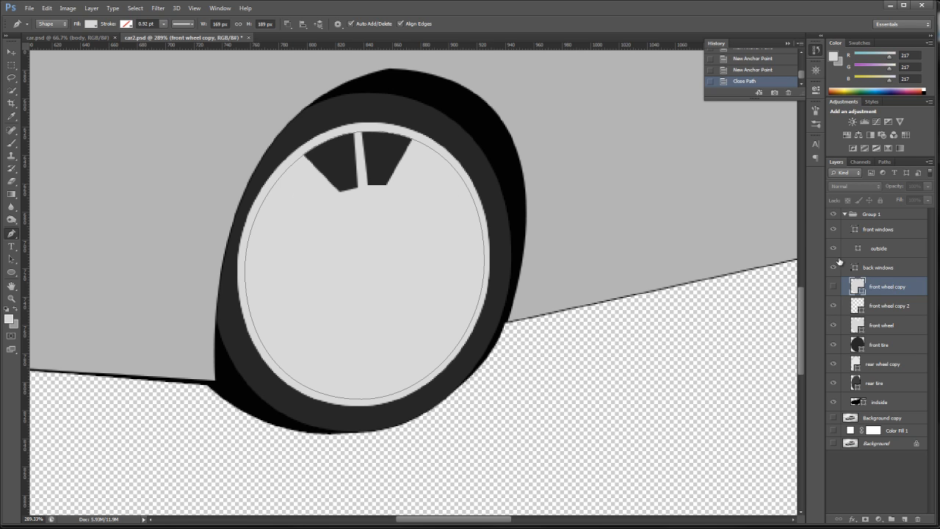
click(891, 272)
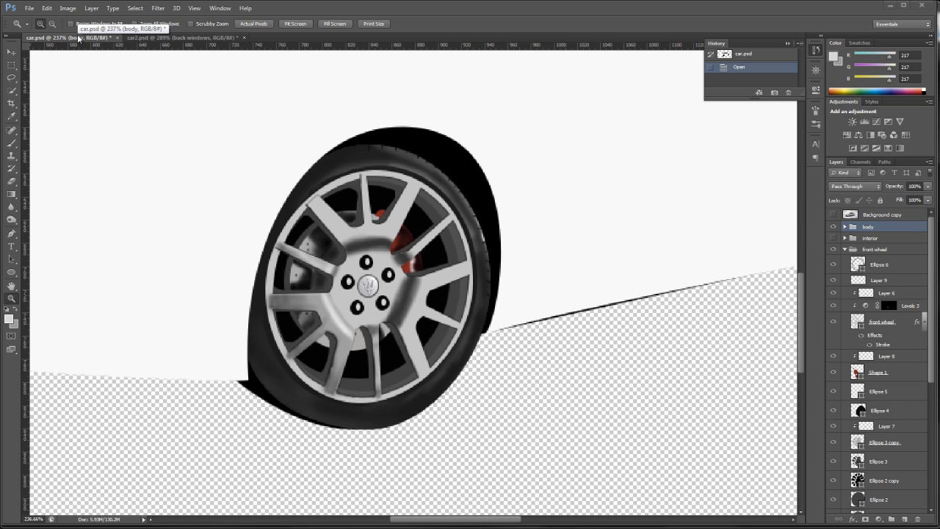
click(146, 36)
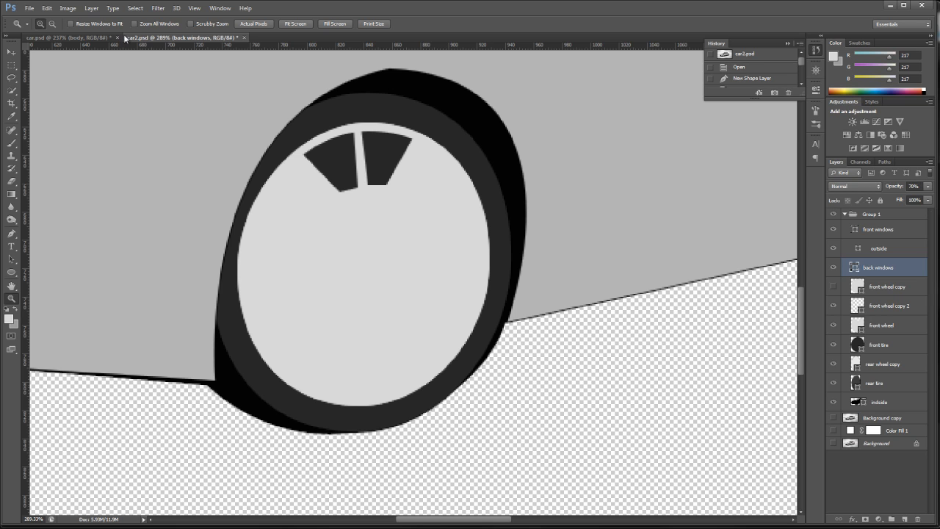
double_click(11, 286)
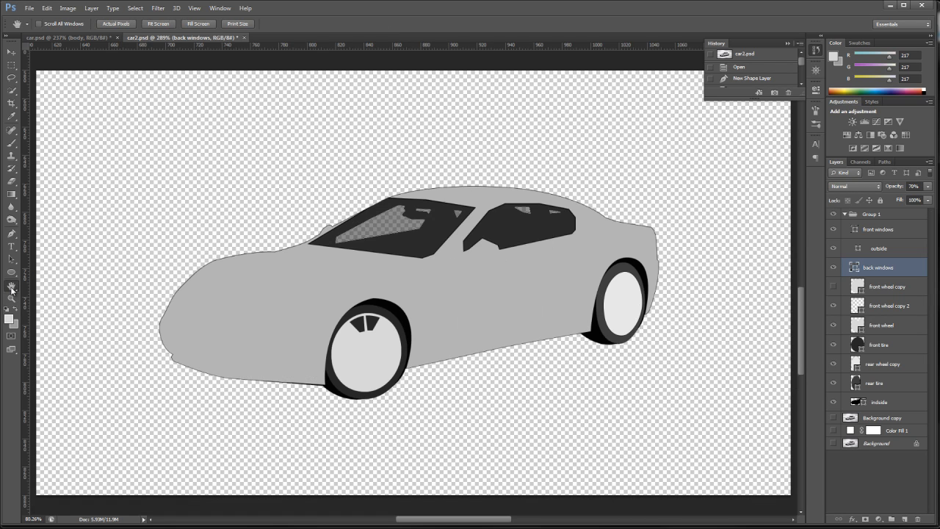